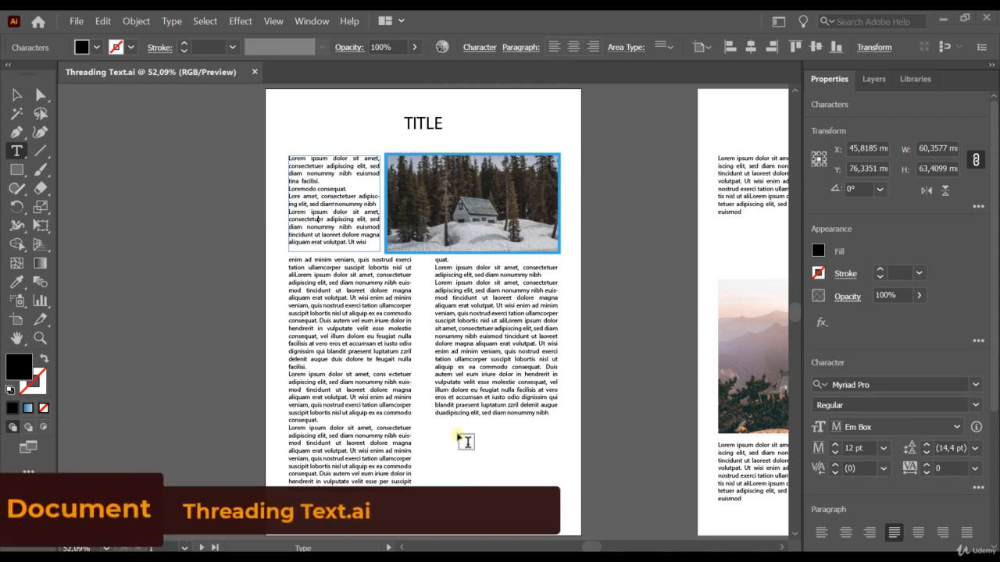
Step: Add a few filler characters at the end of the text frame beside the cabin photo so its text overflows
{"action": "left_click", "coordinate": [16, 95]}
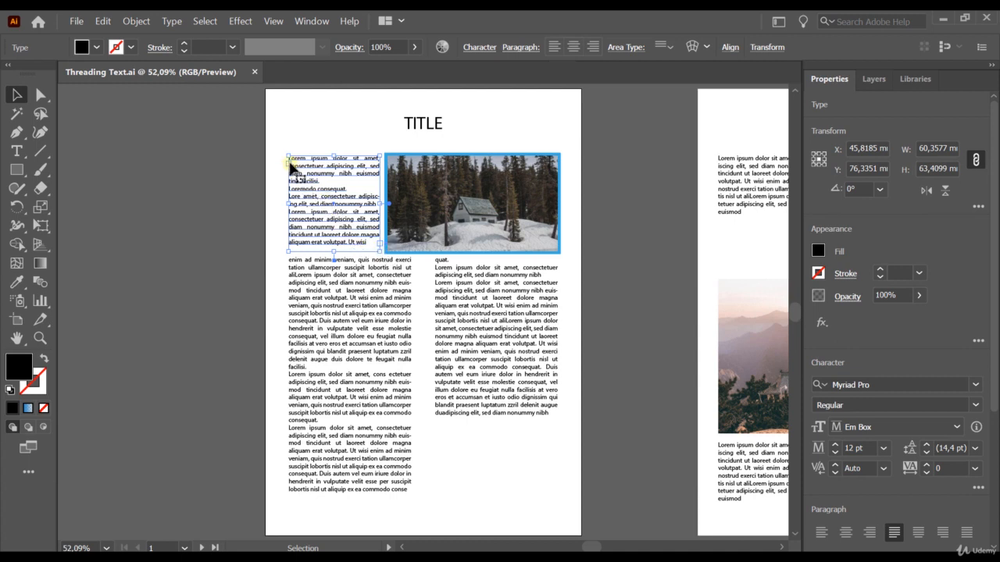
{"action": "double_click", "coordinate": [367, 240]}
{"action": "triple_click", "coordinate": [368, 243]}
{"action": "left_click", "coordinate": [368, 244]}
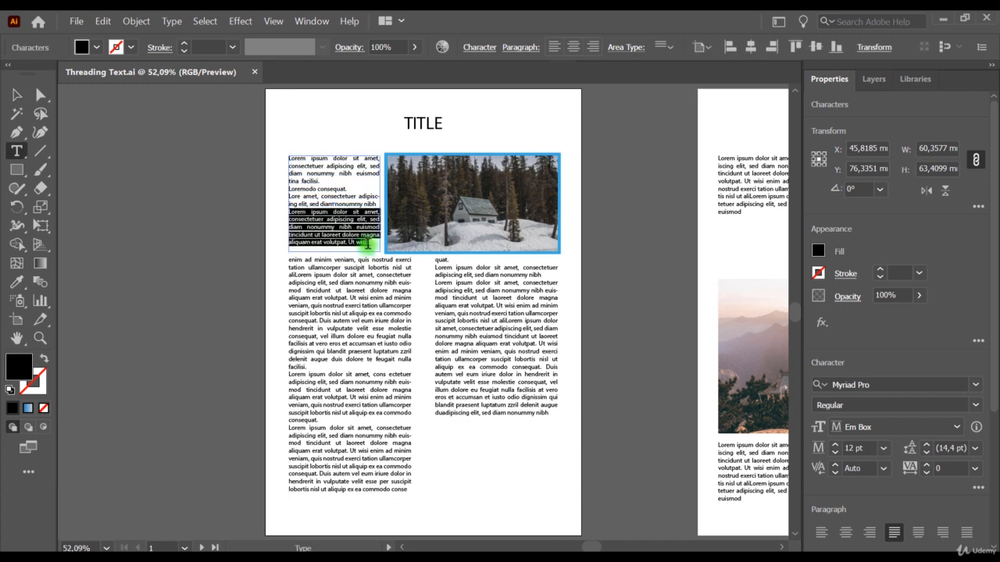
{"action": "type", "text": "asda"}
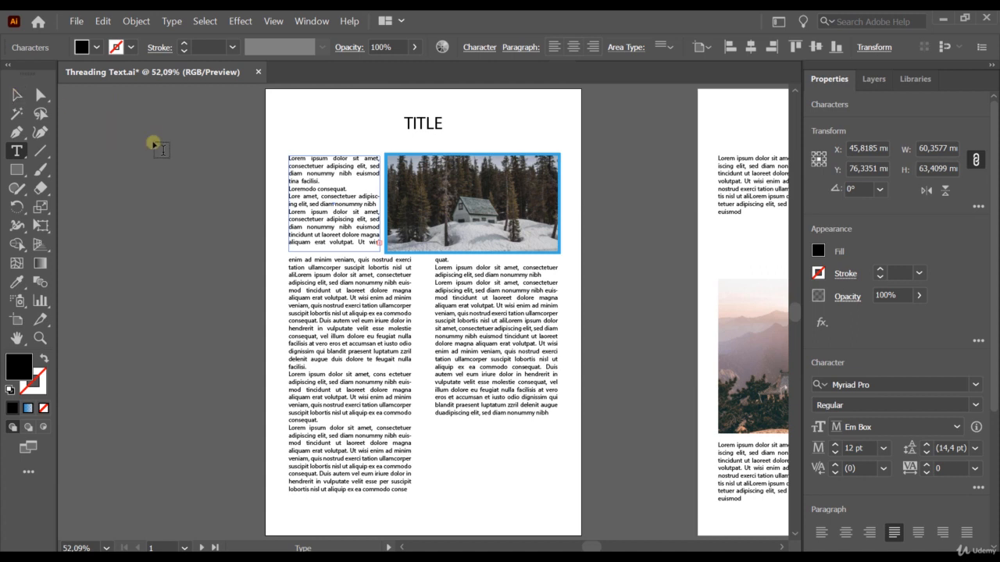
{"action": "left_click", "coordinate": [16, 94]}
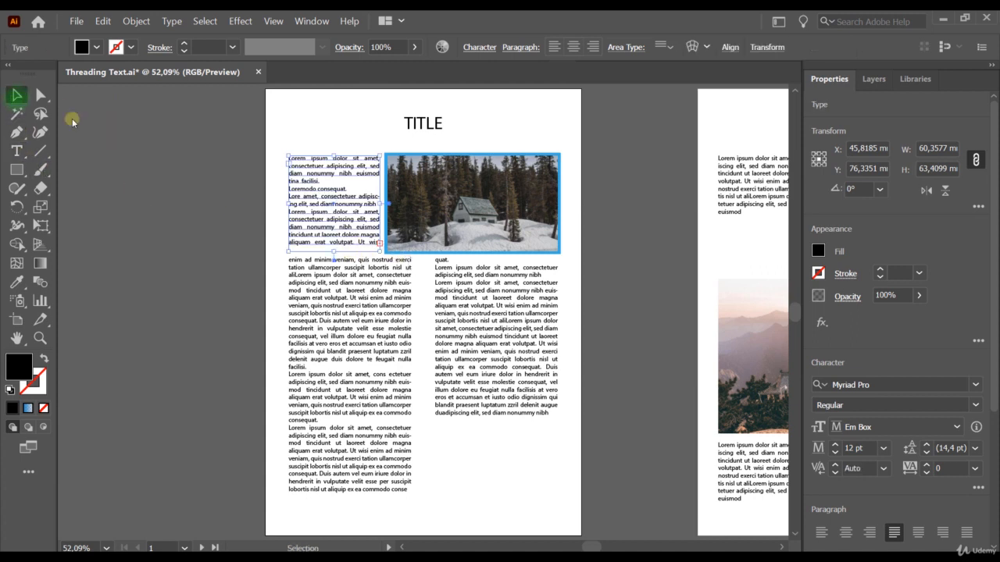
{"action": "left_click", "coordinate": [371, 265]}
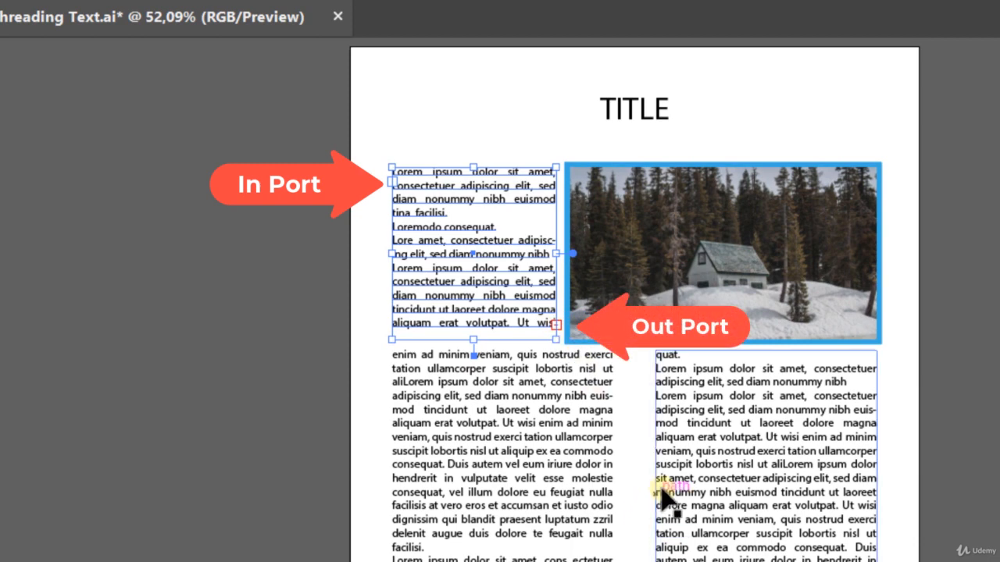
Step: Thread the overflow of the frame beside the cabin photo into a new text frame on the empty canvas, and undo it
{"action": "left_click", "coordinate": [554, 324]}
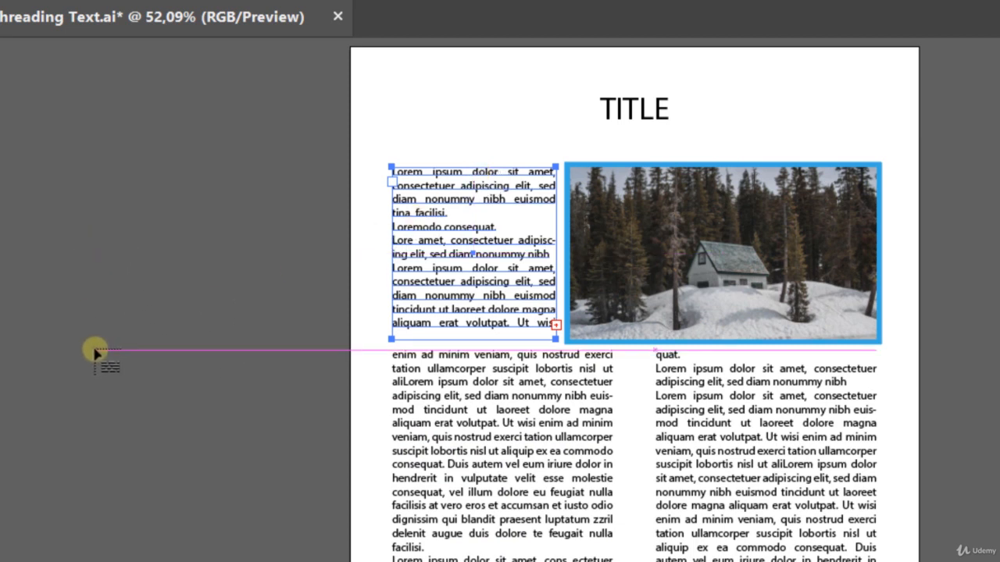
{"action": "left_click", "coordinate": [106, 191]}
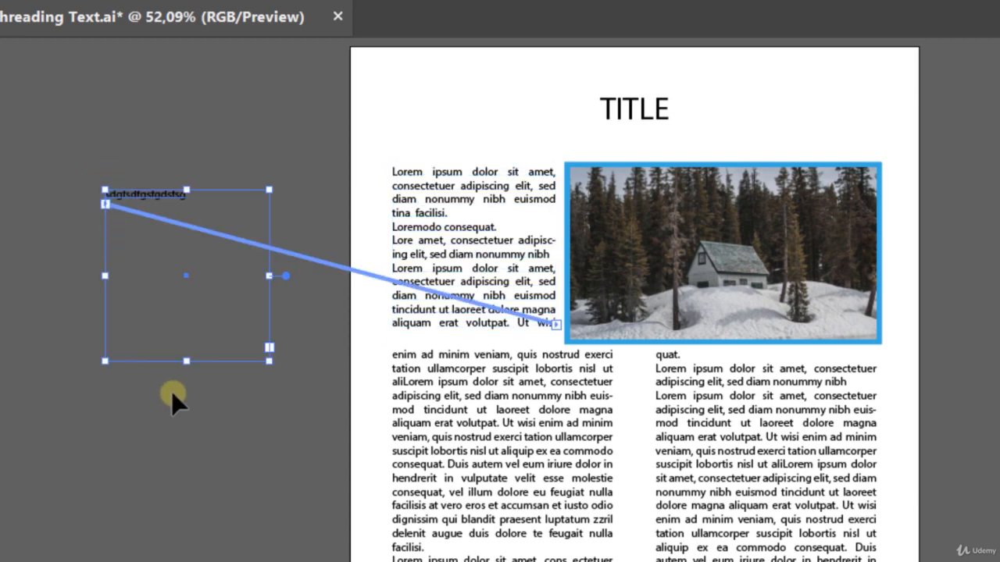
{"action": "key", "text": "ctrl+z"}
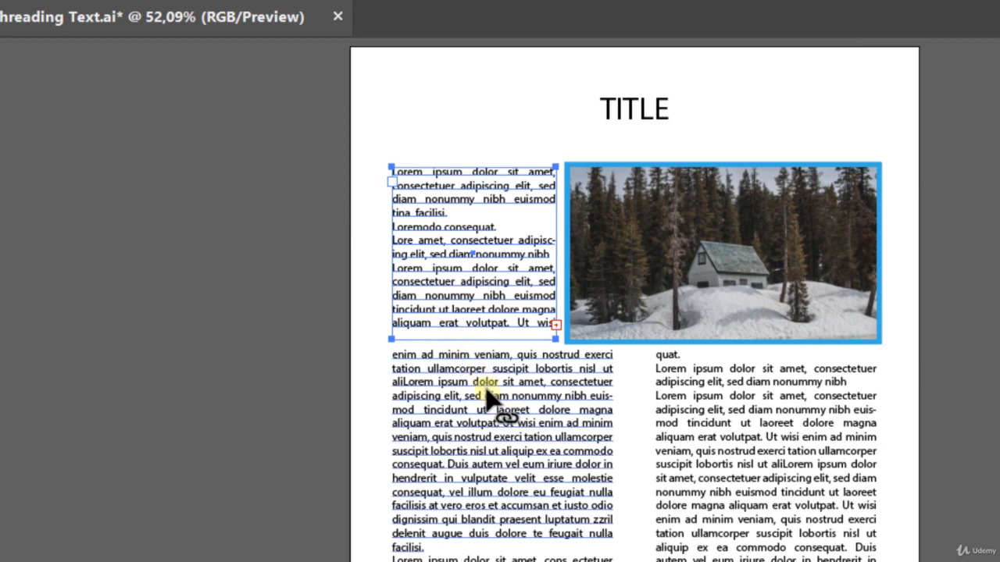
Step: Thread the text frame beside the cabin photo into the left column below it, and that column into the right column
{"action": "left_click", "coordinate": [458, 406]}
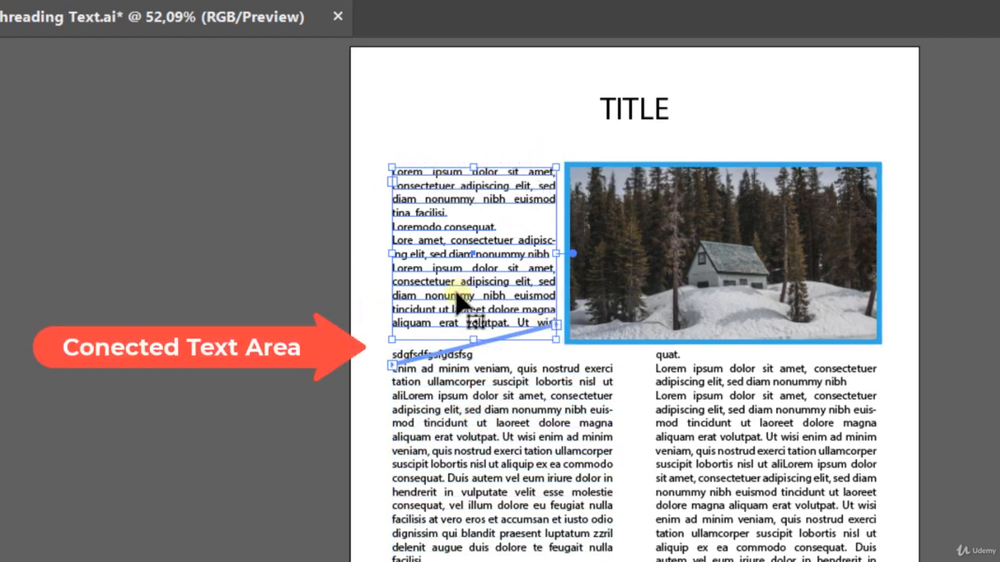
{"action": "left_click", "coordinate": [426, 442]}
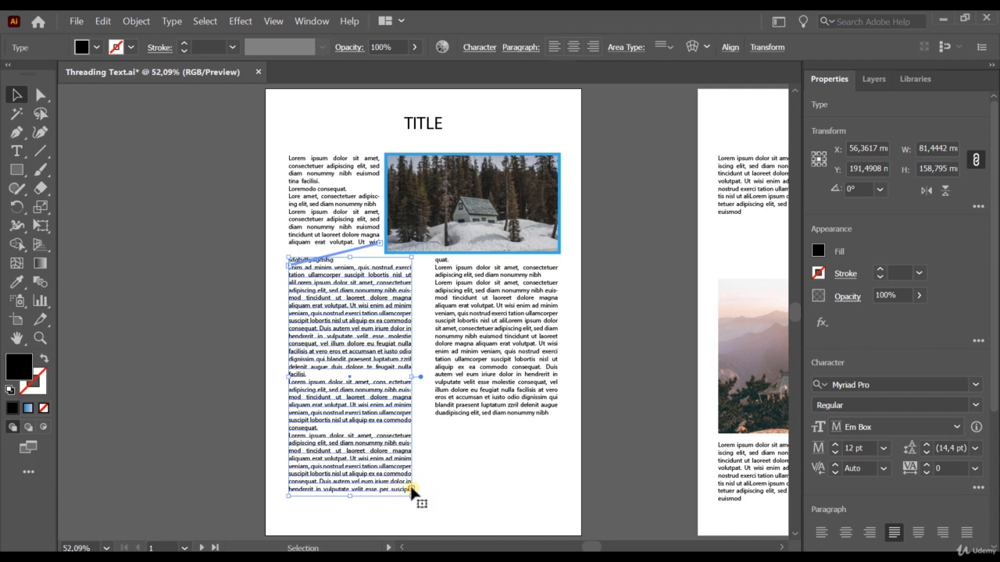
{"action": "key", "text": "t"}
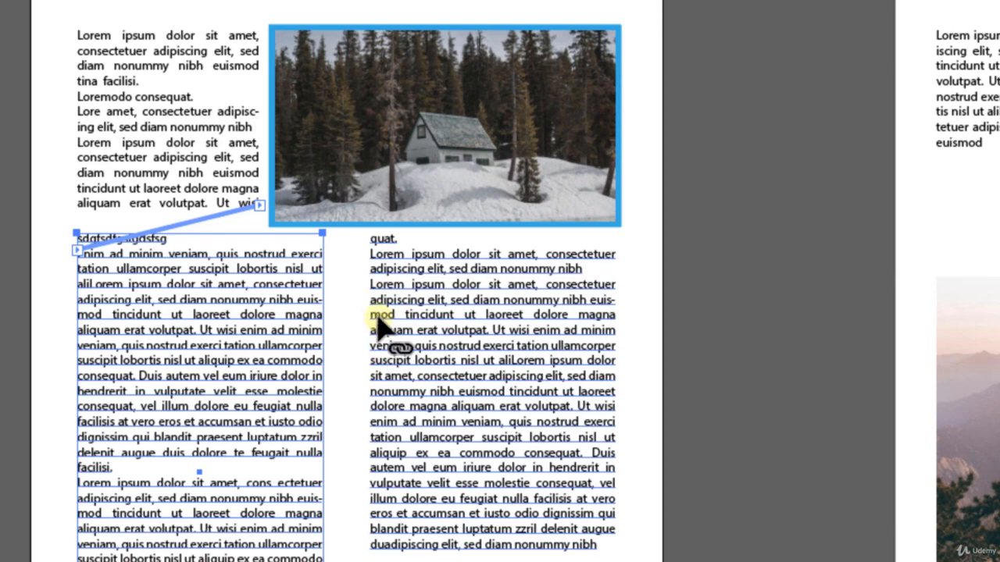
{"action": "left_click", "coordinate": [393, 275]}
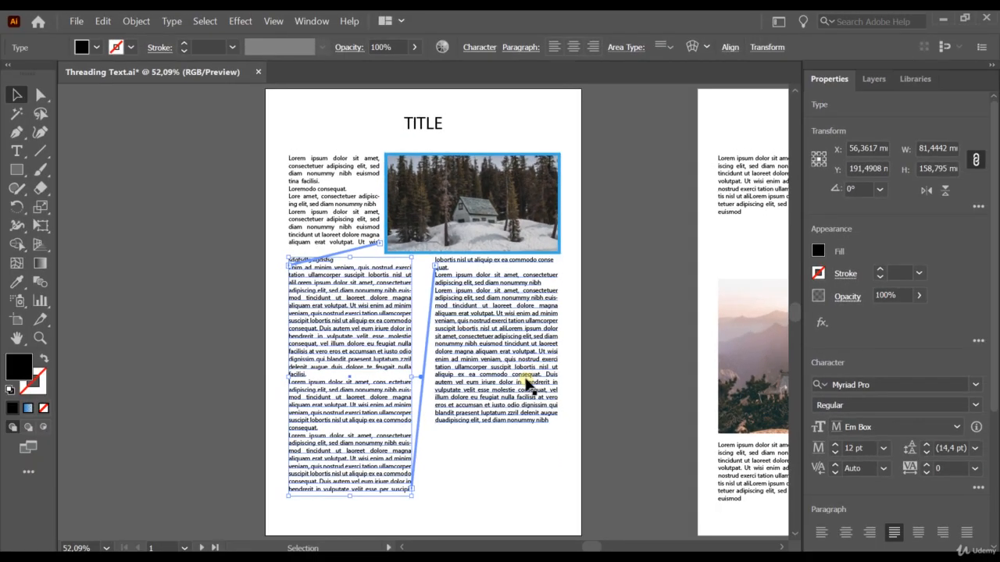
Step: Thread the right column of the first page into the upper-left text frame on the second page
{"action": "left_click_drag", "start_coordinate": [591, 547], "coordinate": [603, 548]}
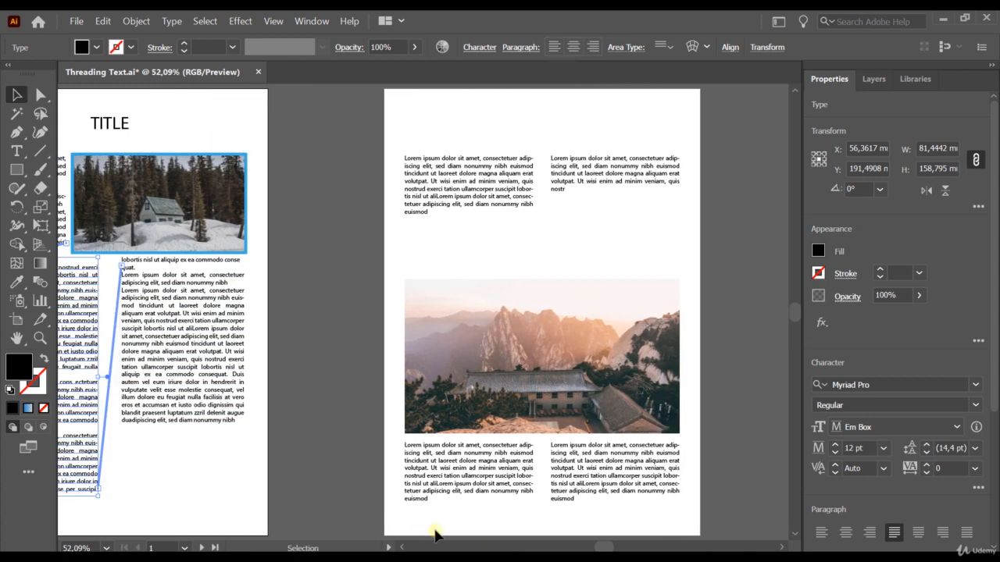
{"action": "left_click", "coordinate": [188, 350]}
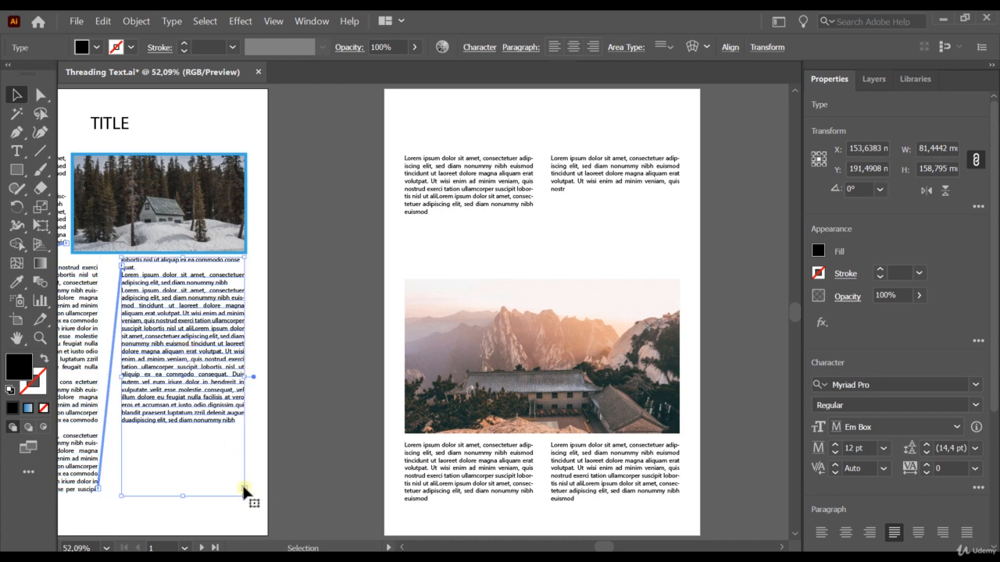
{"action": "double_click", "coordinate": [242, 486]}
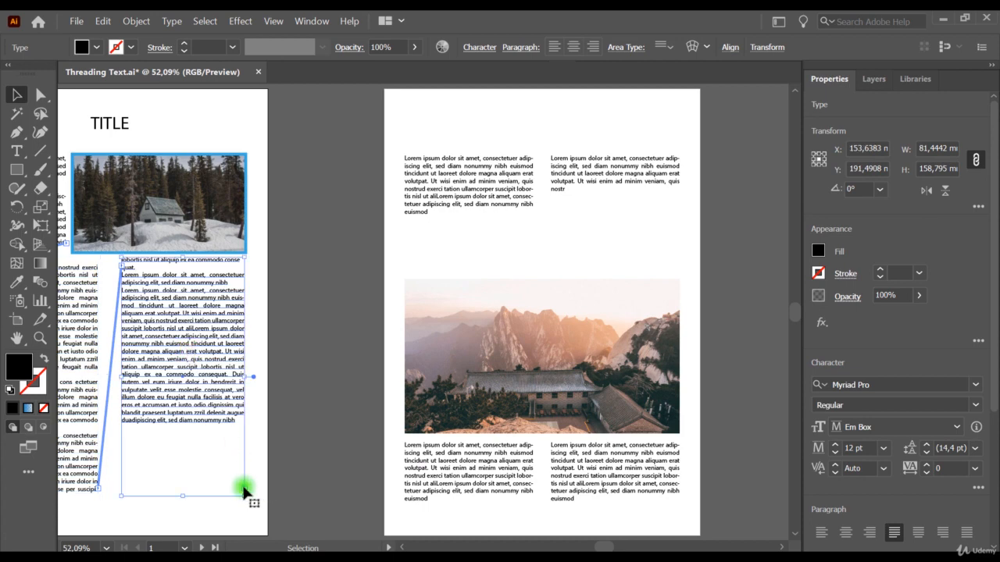
{"action": "left_click", "coordinate": [422, 173]}
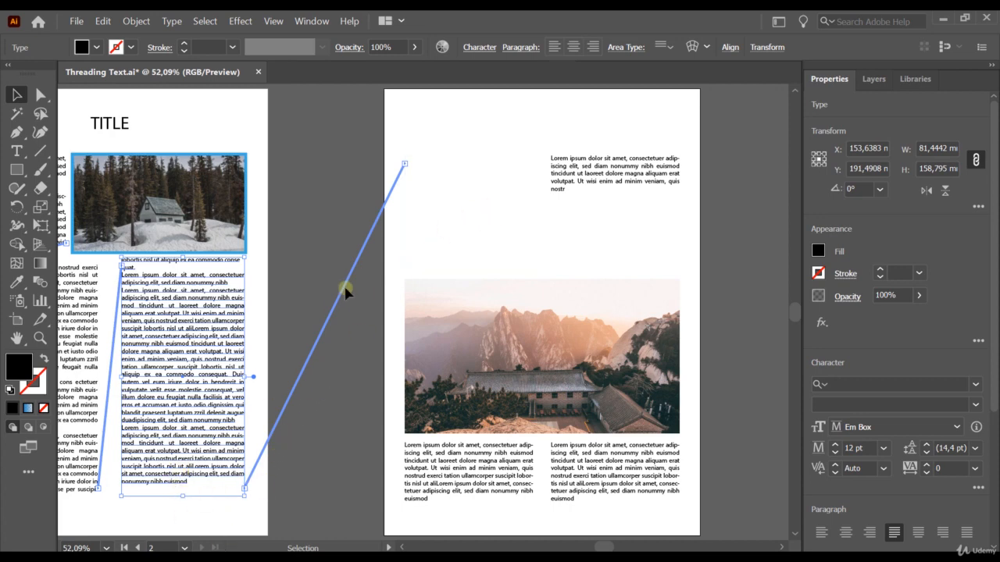
Step: Insert random filler characters in the middle of the first page's right column until text flows onto the second page
{"action": "double_click", "coordinate": [161, 402]}
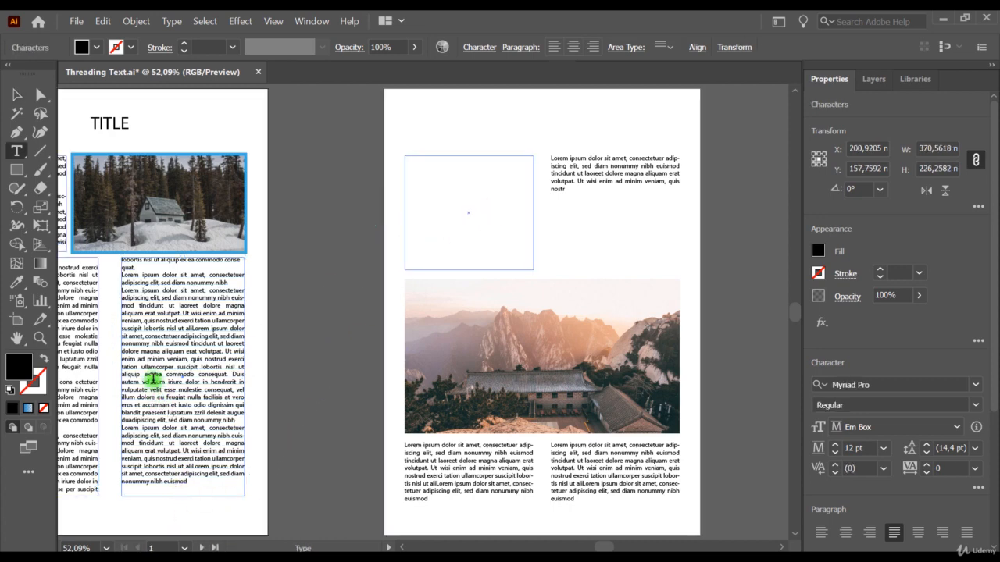
{"action": "left_click", "coordinate": [153, 381]}
{"action": "type", "text": "dsfgsdfgfdgfsfgsfgsgsdfgsdfgsdfgs"}
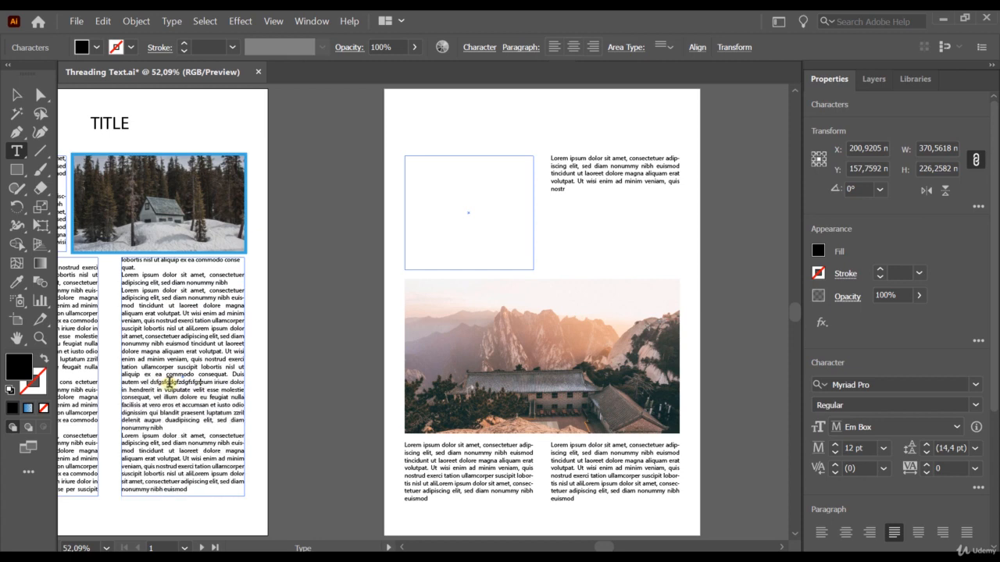
{"action": "type", "text": "dfgsdgsdgsdfgsfgsfhdsdgfsfgdfg"}
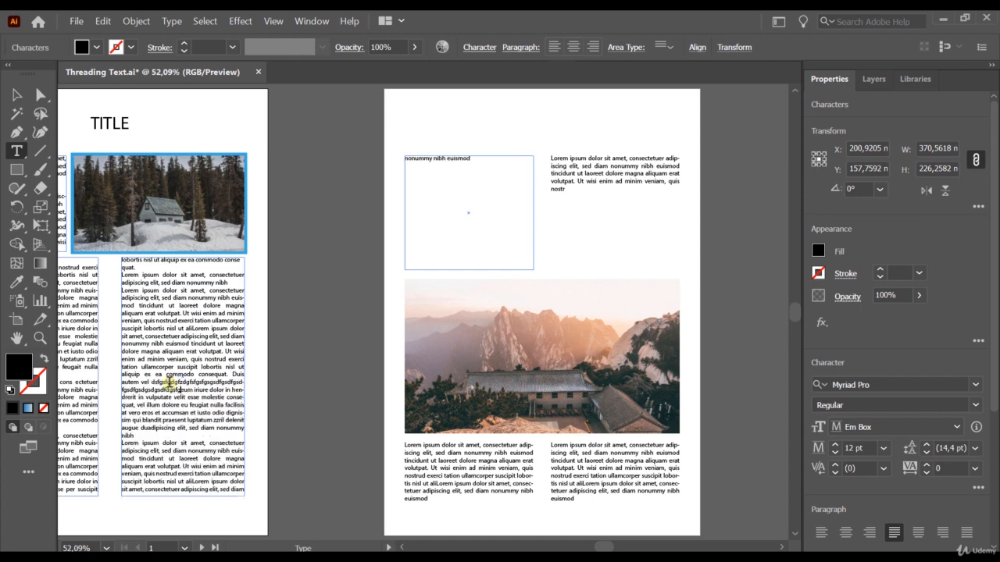
{"action": "type", "text": "gsfd"}
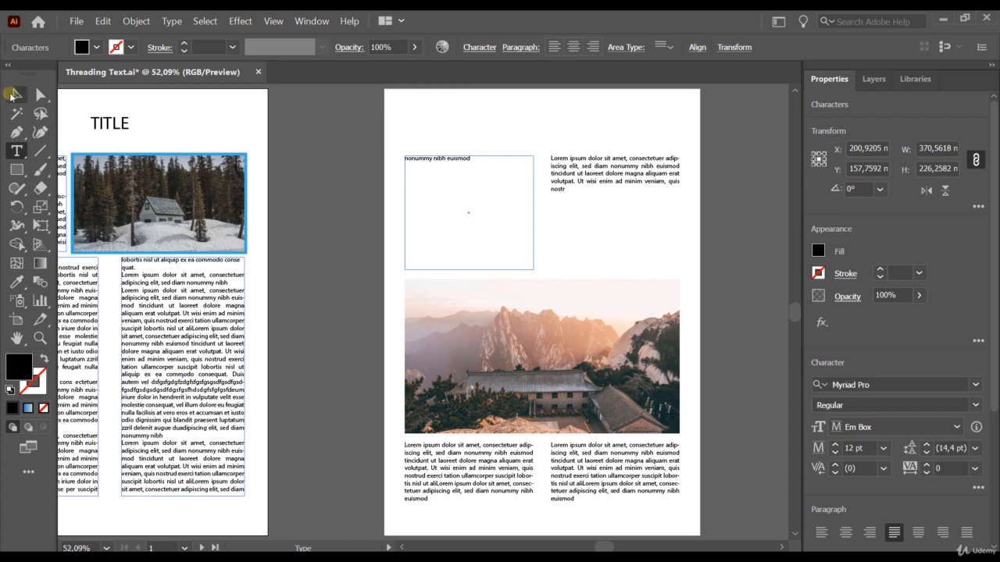
{"action": "key", "text": "Escape"}
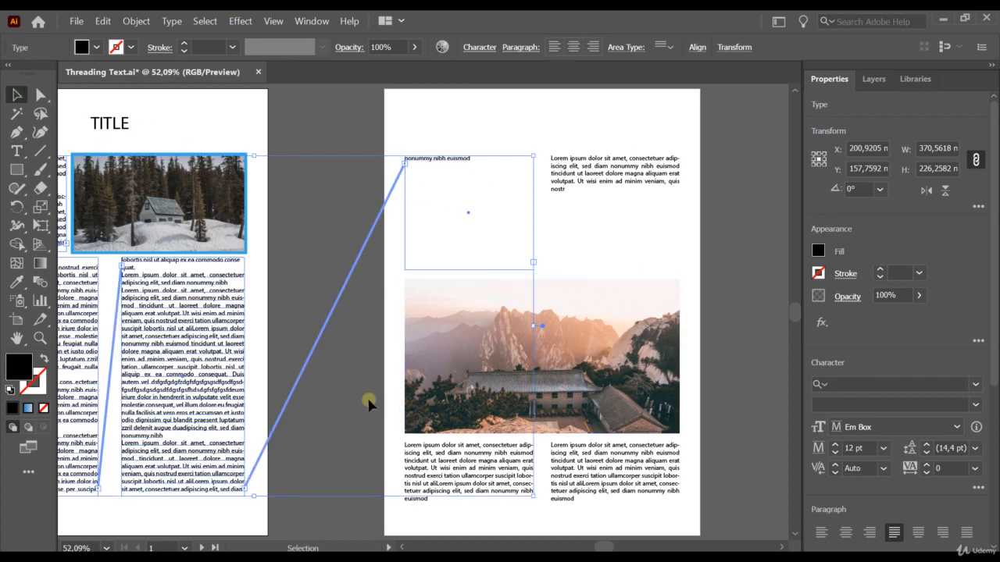
Step: Thread the upper-left text frame of the second page into the upper-right text frame
{"action": "left_click", "coordinate": [482, 202]}
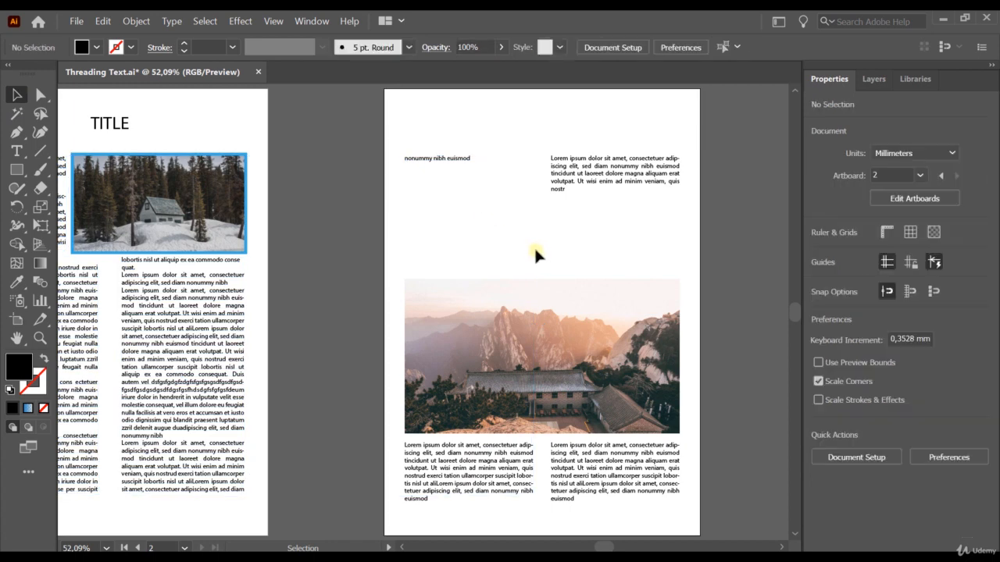
{"action": "left_click", "coordinate": [449, 159]}
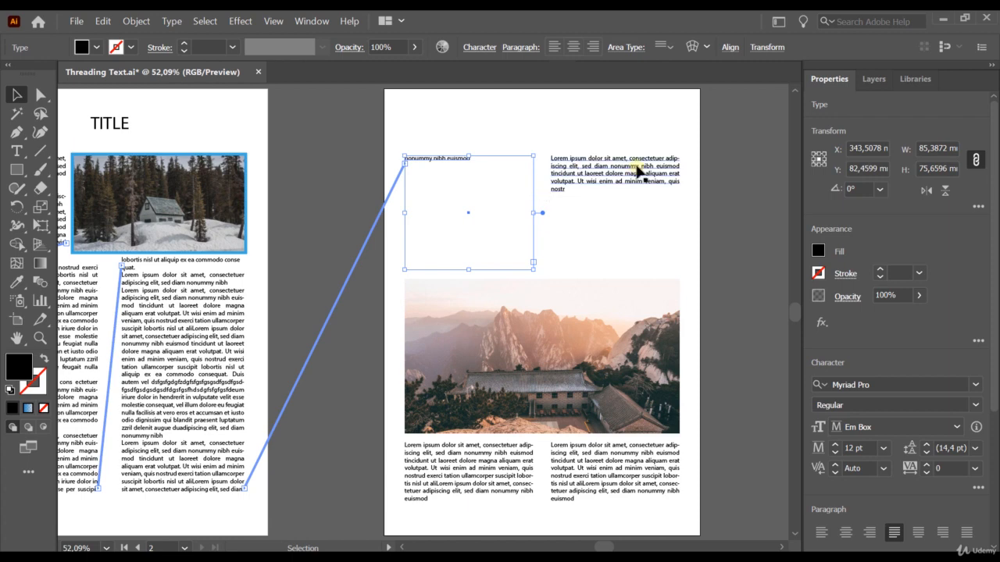
{"action": "left_click", "coordinate": [532, 263]}
{"action": "left_click", "coordinate": [586, 166]}
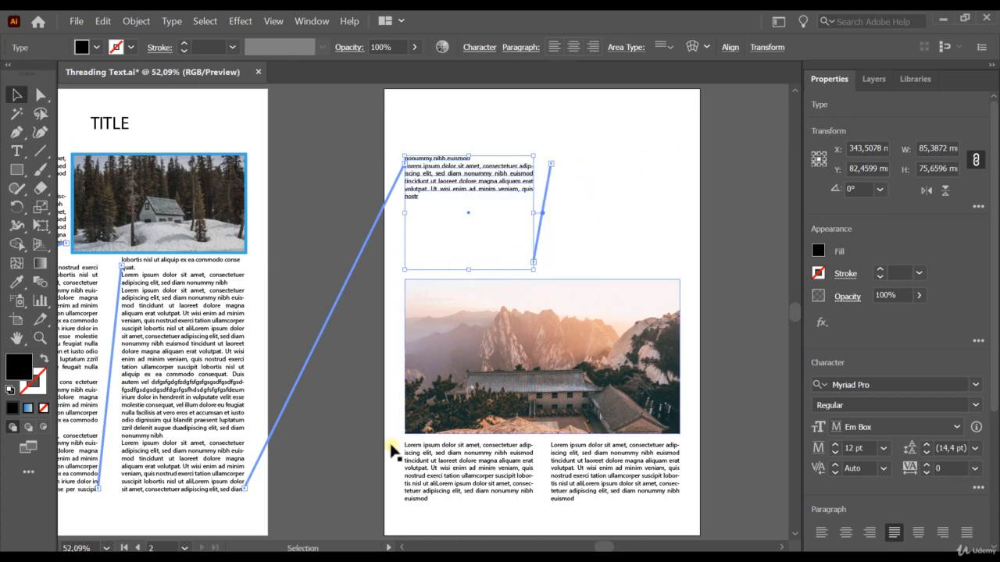
Step: Thread the empty upper-right text frame of the second page into the lower-left frame below the mountain photo
{"action": "left_click", "coordinate": [612, 209]}
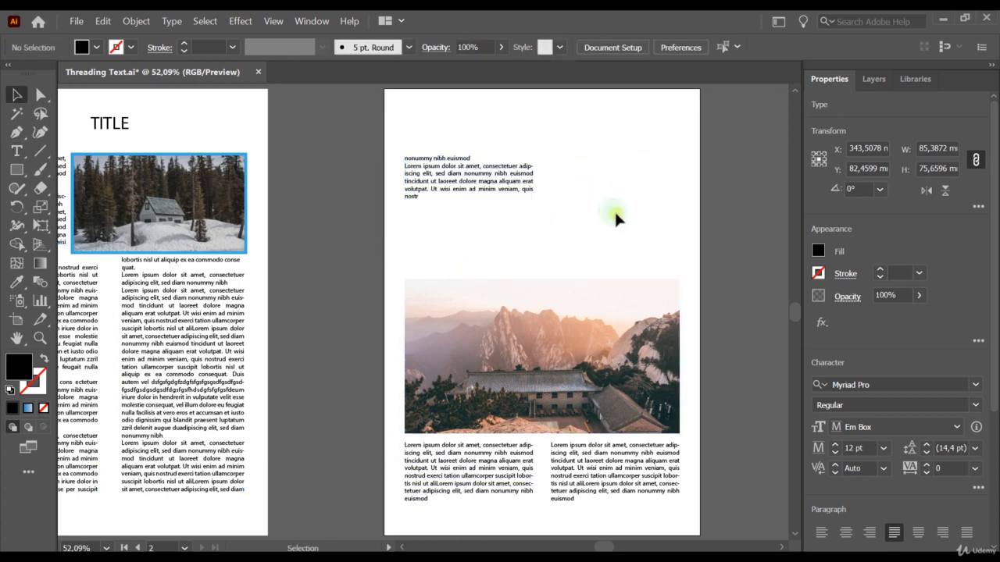
{"action": "left_click", "coordinate": [599, 161]}
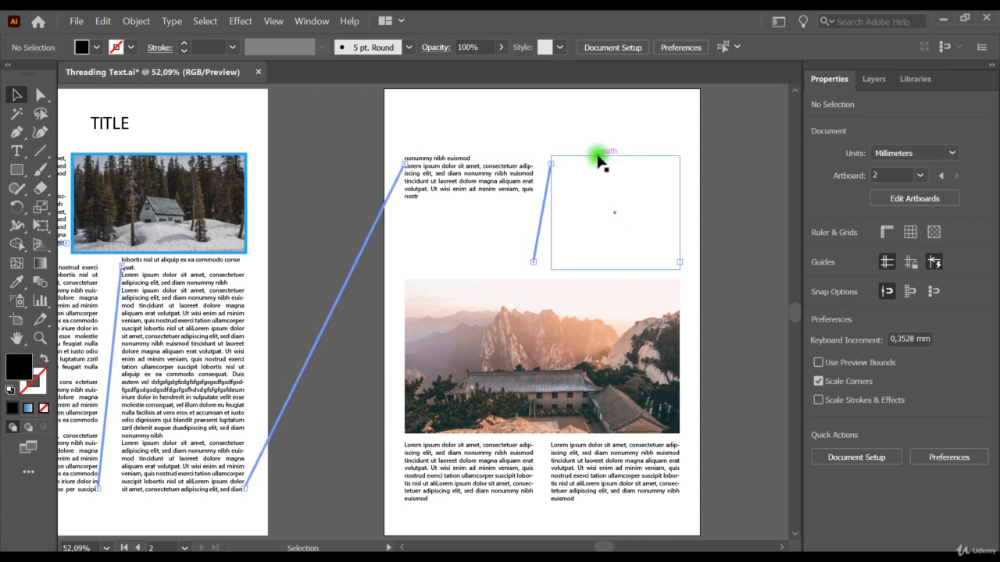
{"action": "left_click", "coordinate": [683, 269]}
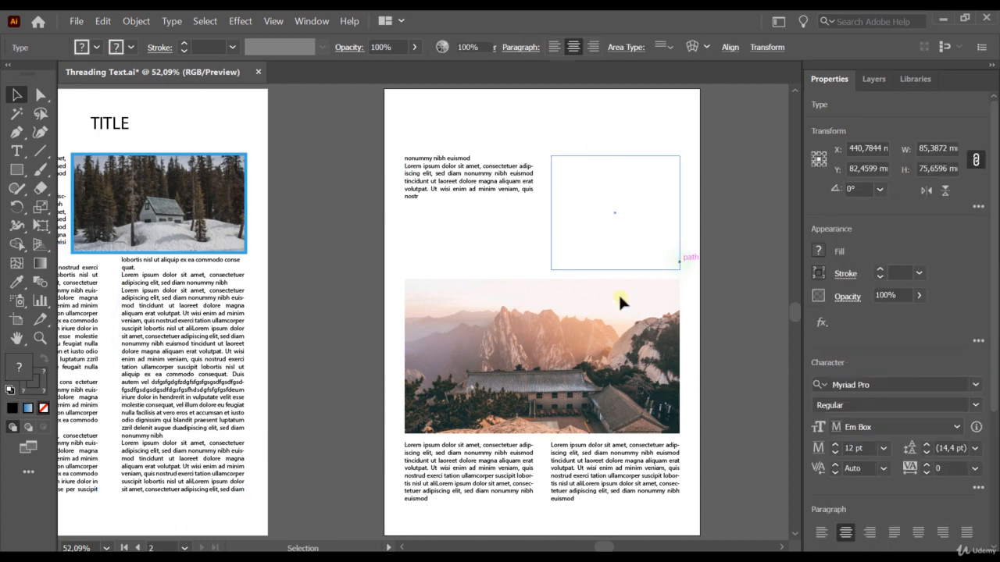
{"action": "left_click", "coordinate": [438, 478]}
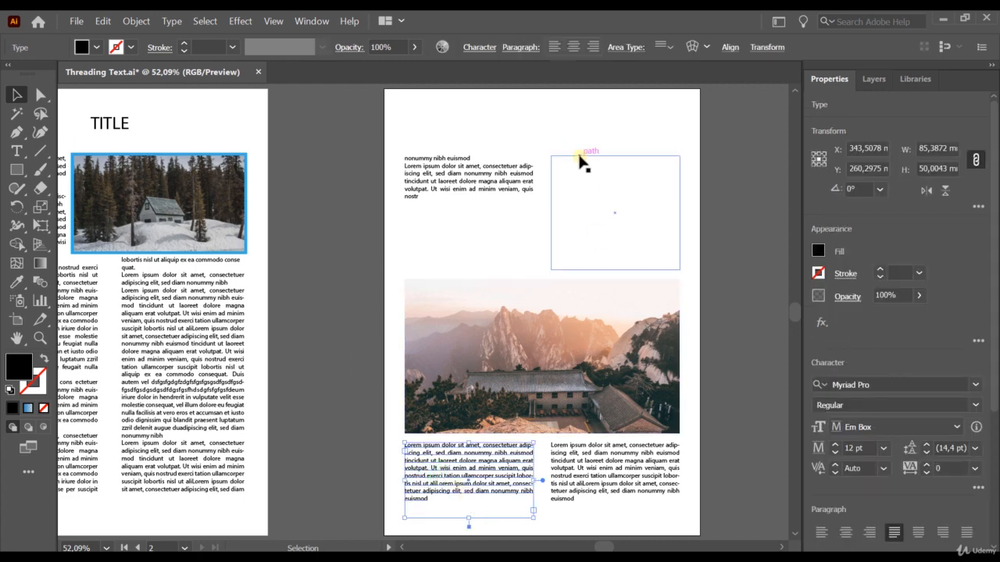
{"action": "left_click", "coordinate": [587, 158]}
{"action": "key", "text": "t"}
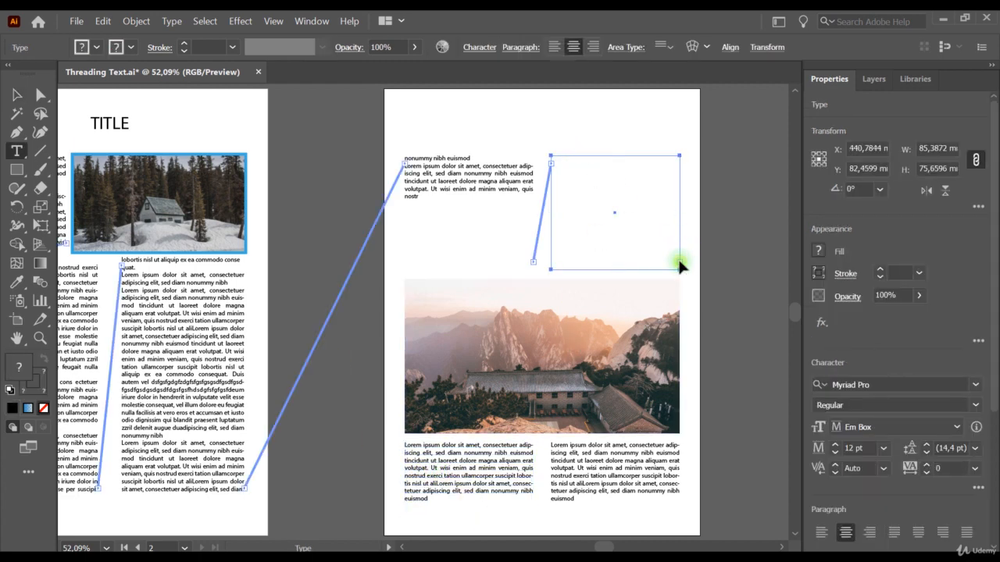
{"action": "left_click", "coordinate": [433, 468]}
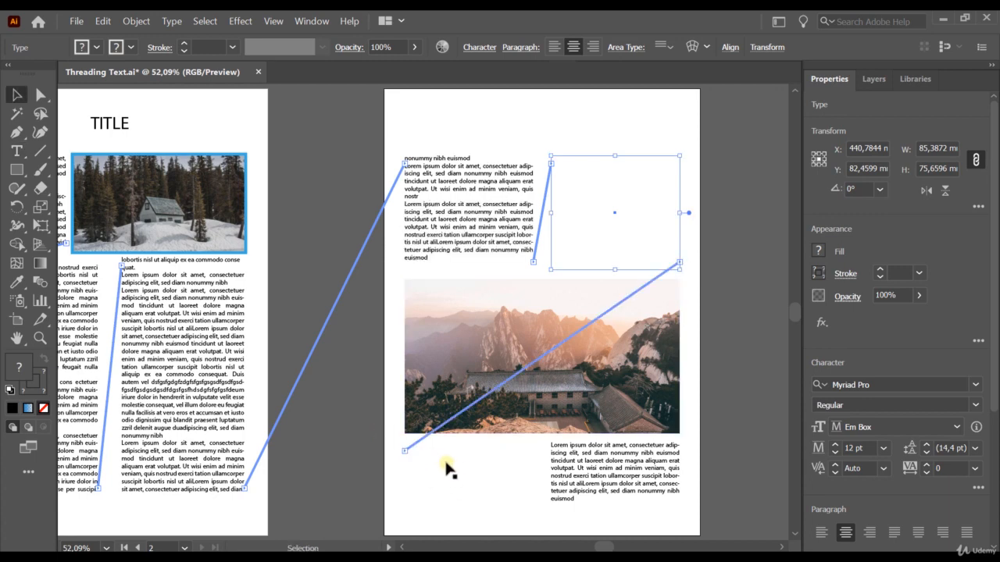
Step: Thread the empty lower-left text frame of the second page into the lower-right text frame
{"action": "left_click", "coordinate": [463, 468]}
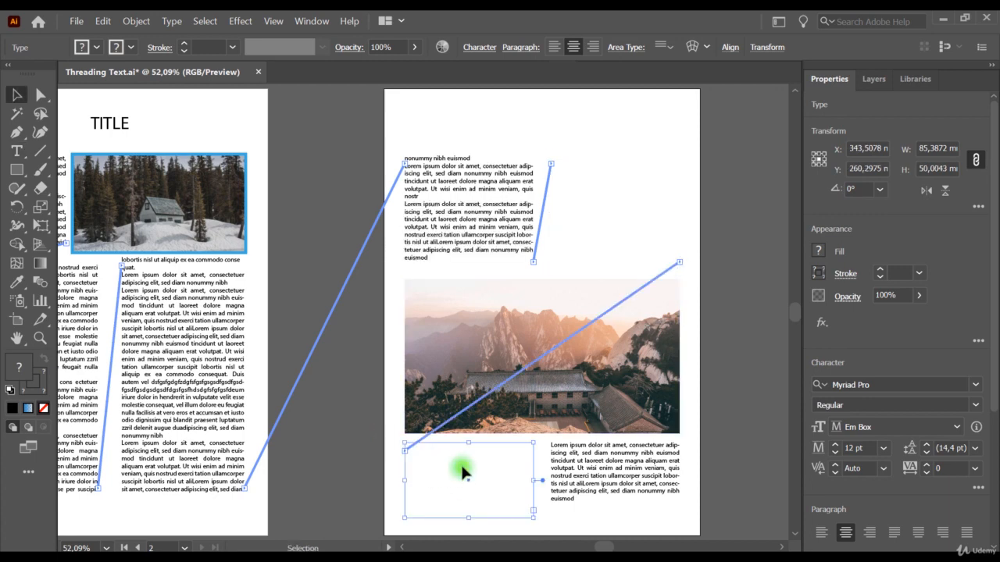
{"action": "double_click", "coordinate": [532, 508]}
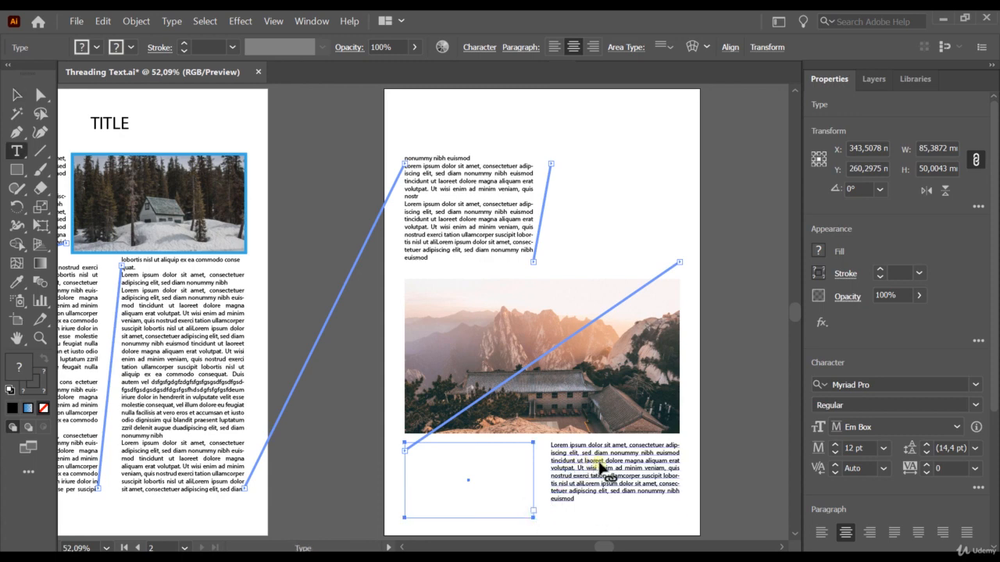
{"action": "left_click", "coordinate": [599, 467]}
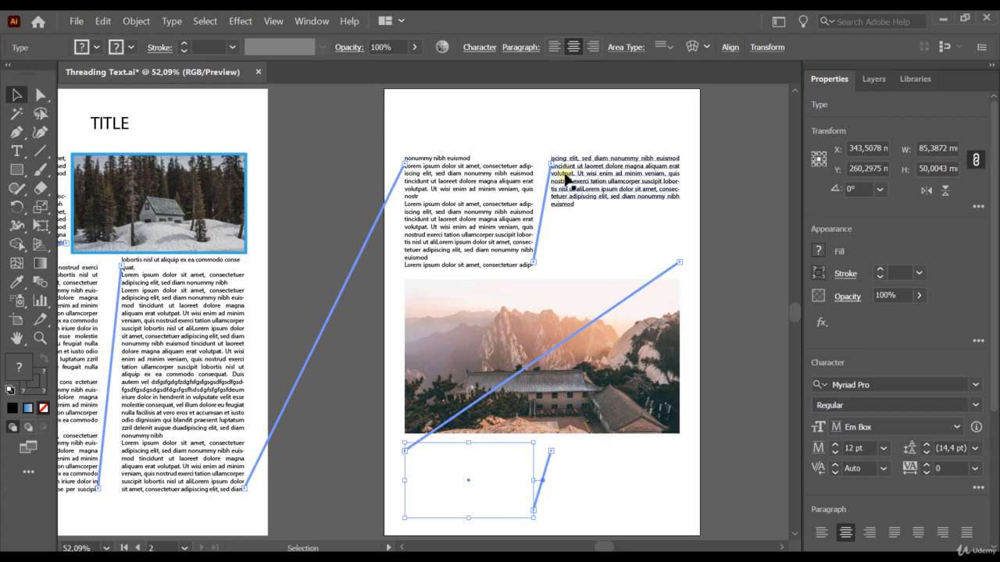
{"action": "left_click_drag", "start_coordinate": [605, 547], "coordinate": [596, 547]}
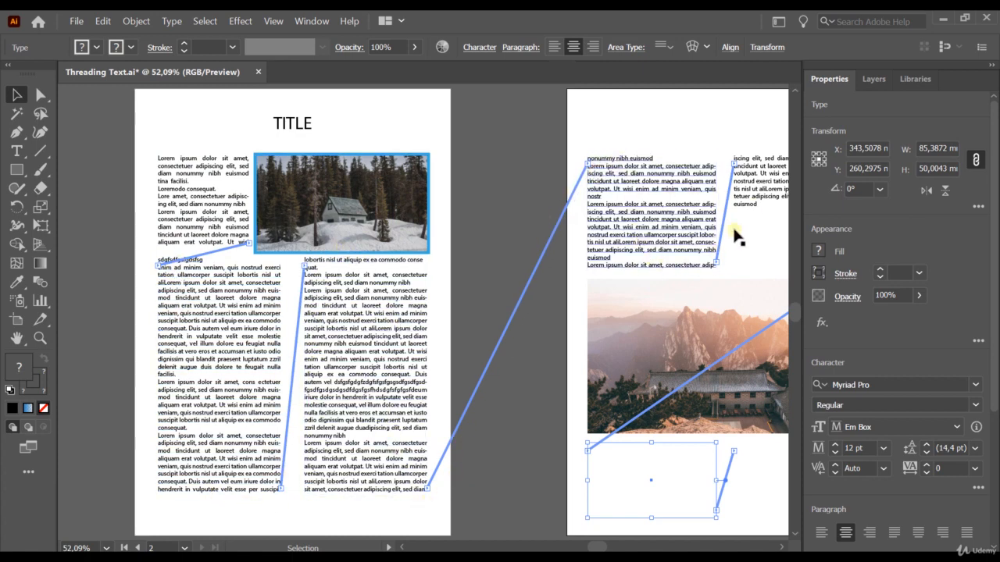
{"action": "left_click_drag", "start_coordinate": [596, 549], "coordinate": [598, 547]}
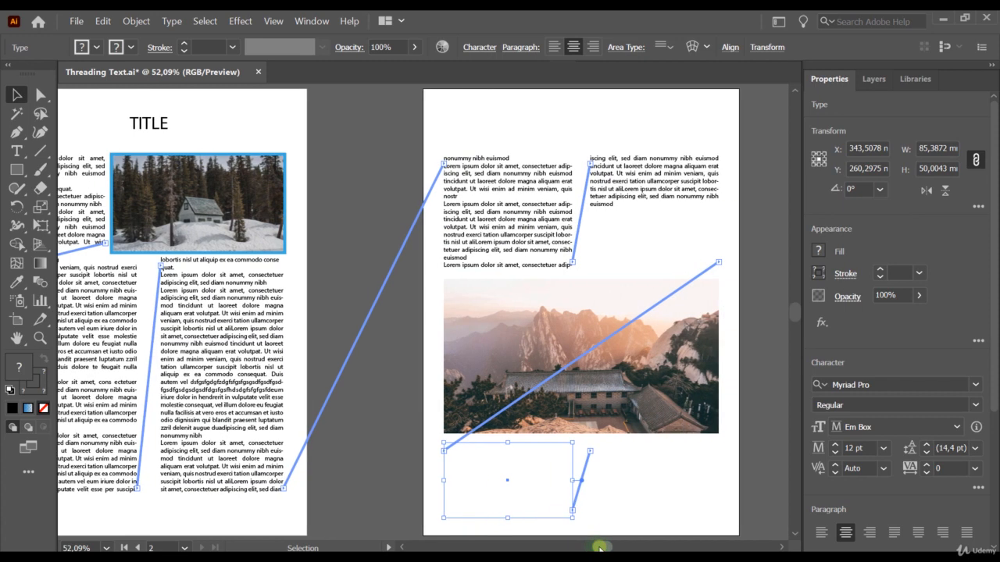
Step: Fill the empty threaded text frames on the second page with placeholder text and deselect everything
{"action": "left_click", "coordinate": [518, 475]}
{"action": "left_click", "coordinate": [662, 482]}
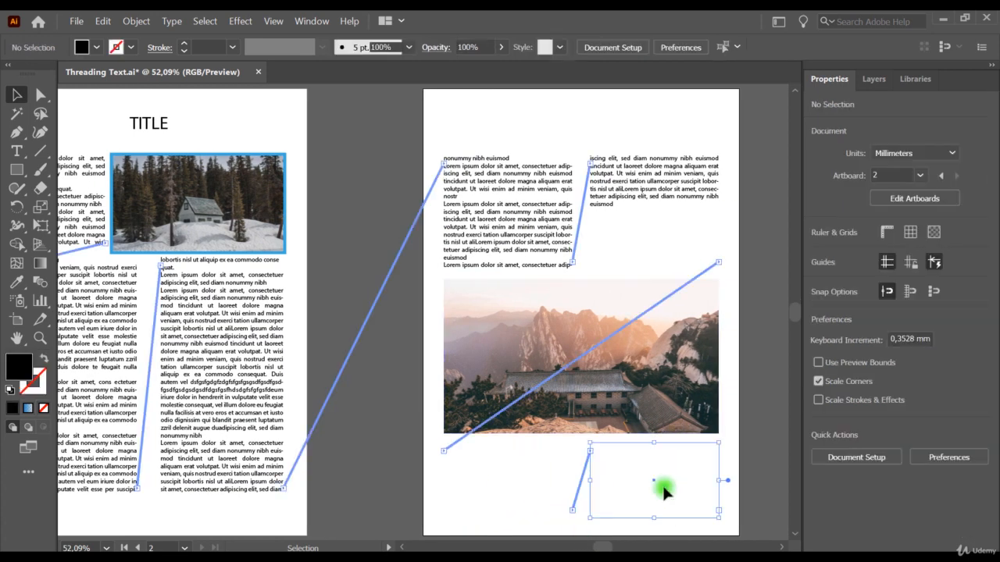
{"action": "right_click", "coordinate": [617, 464]}
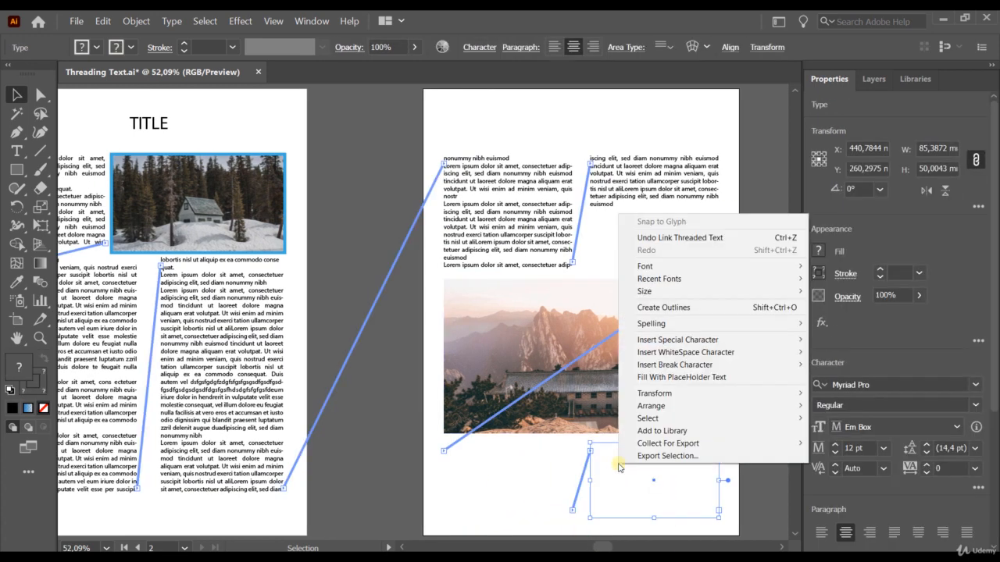
{"action": "left_click", "coordinate": [689, 378]}
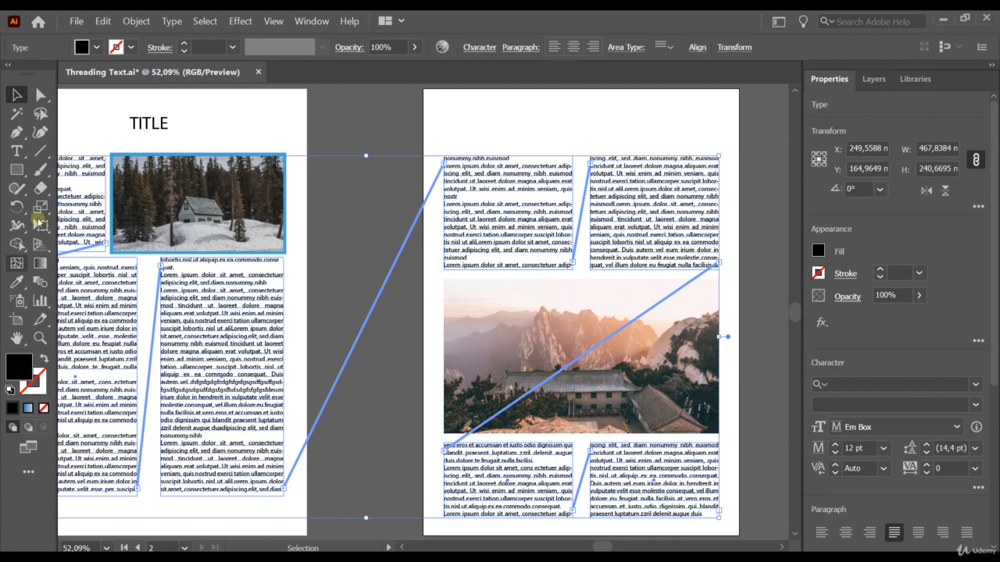
{"action": "left_click_drag", "start_coordinate": [611, 549], "coordinate": [608, 549]}
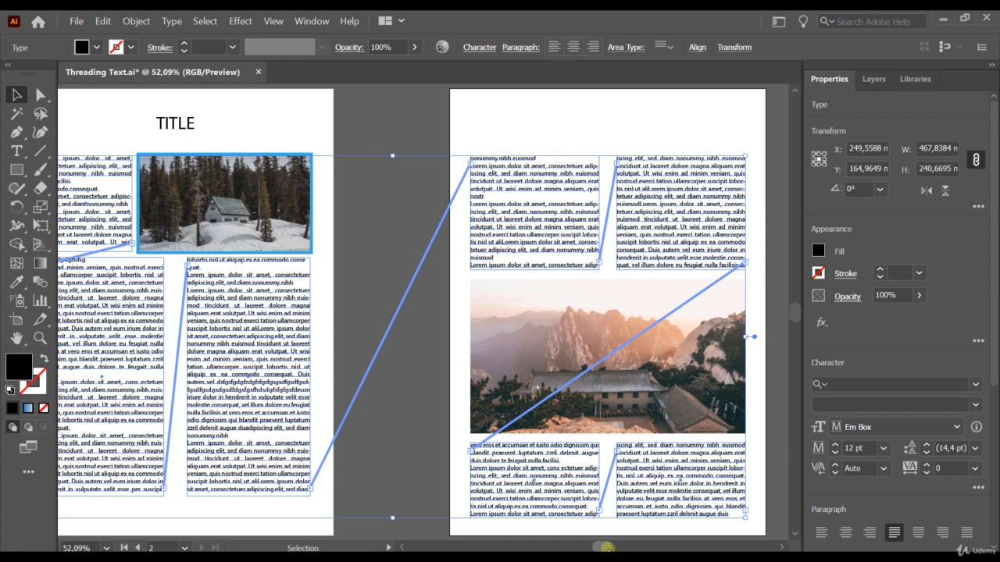
{"action": "left_click_drag", "start_coordinate": [606, 547], "coordinate": [600, 549]}
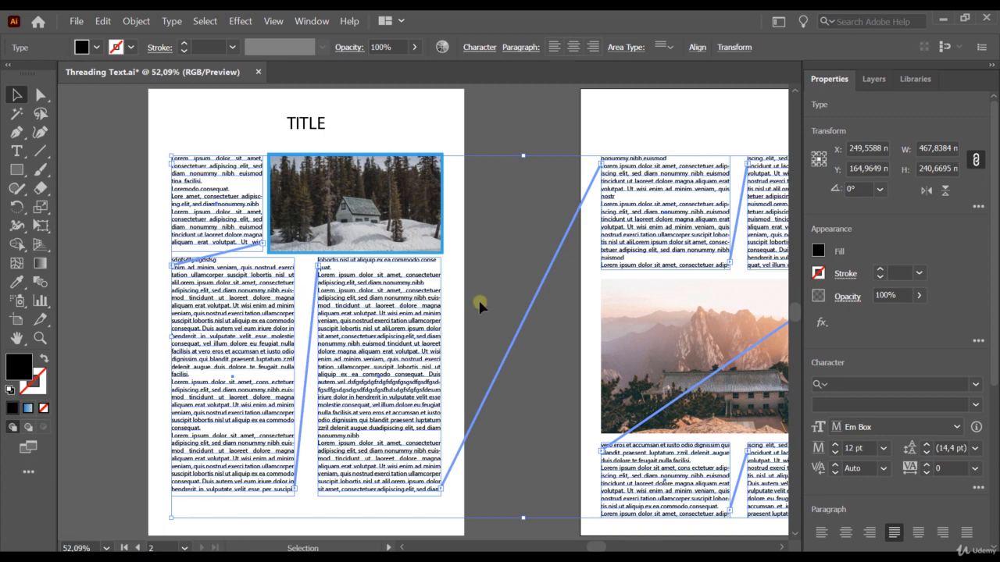
{"action": "left_click", "coordinate": [664, 134]}
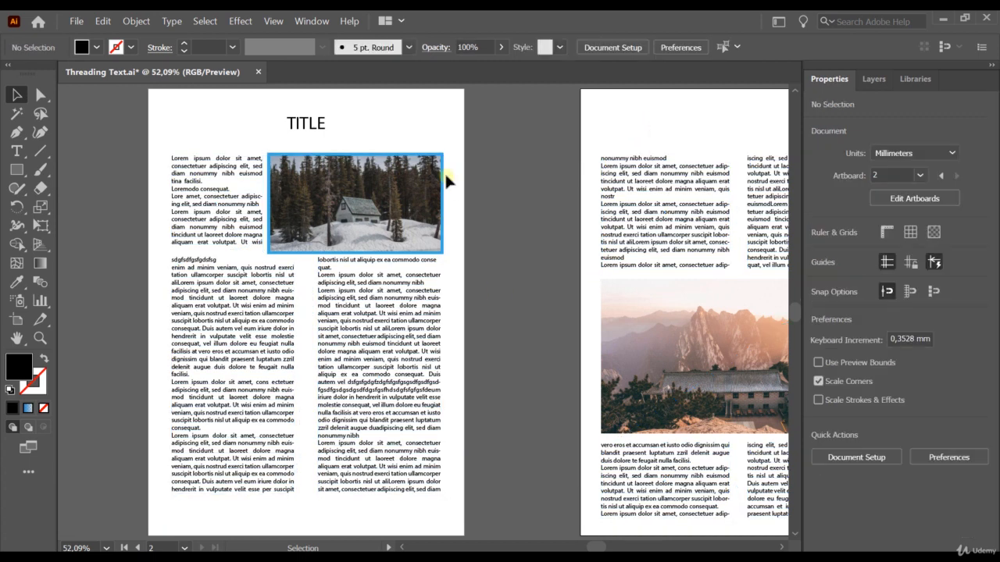
Step: Release the second page's upper-left text frame from the text thread with the Threaded Text Release Selection command
{"action": "left_click", "coordinate": [171, 21]}
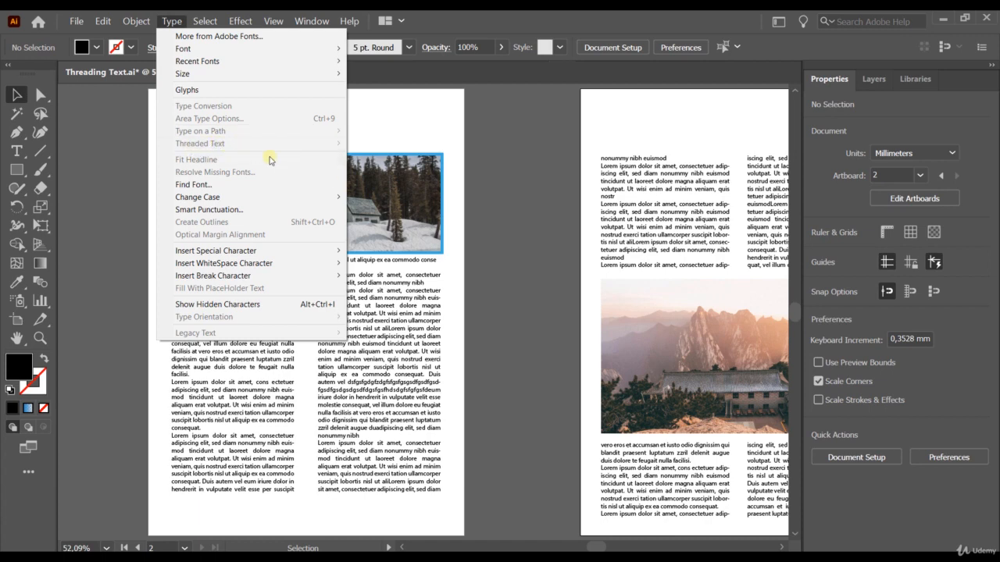
{"action": "left_click", "coordinate": [514, 246]}
{"action": "left_click", "coordinate": [679, 228]}
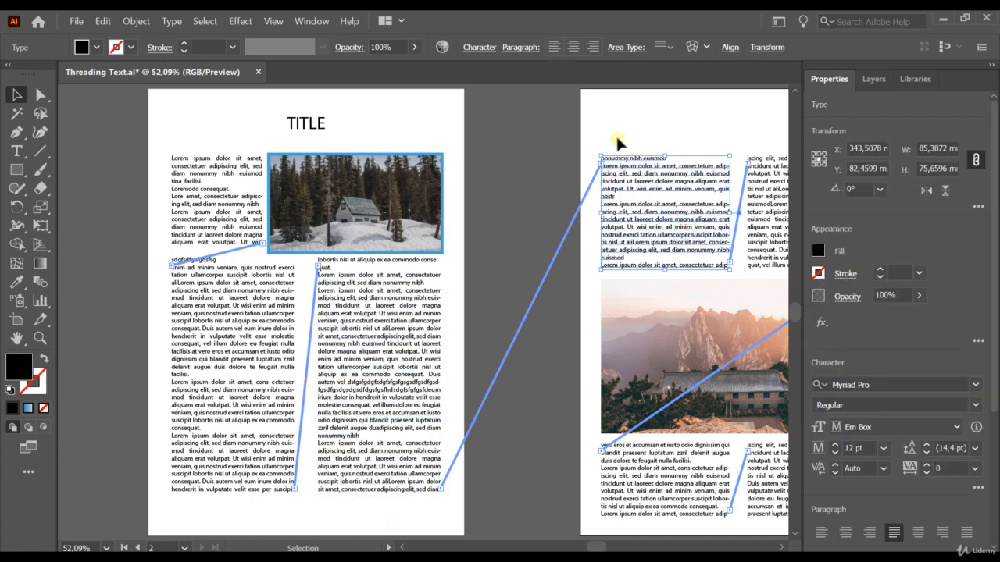
{"action": "left_click", "coordinate": [171, 21]}
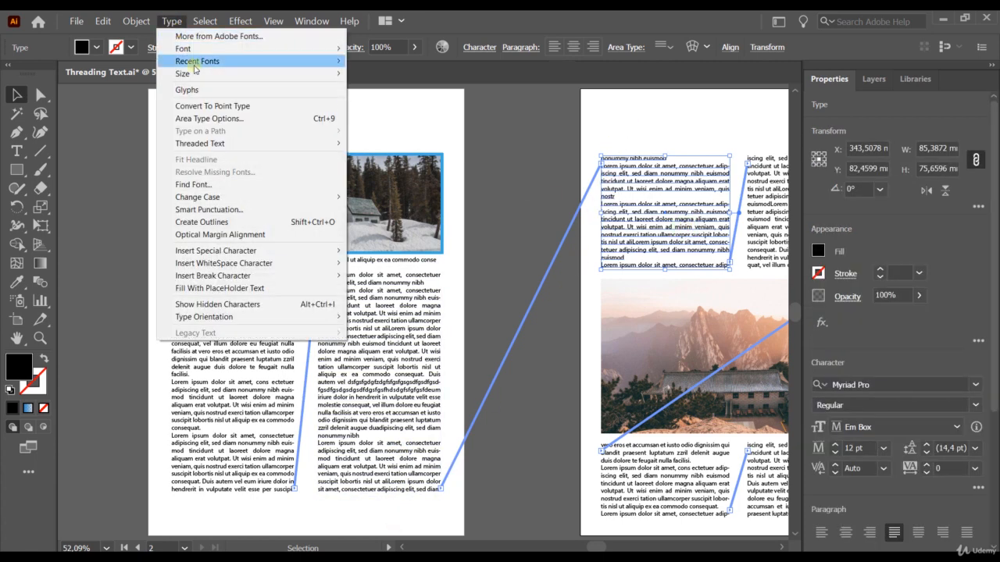
{"action": "mouse_move", "coordinate": [198, 148]}
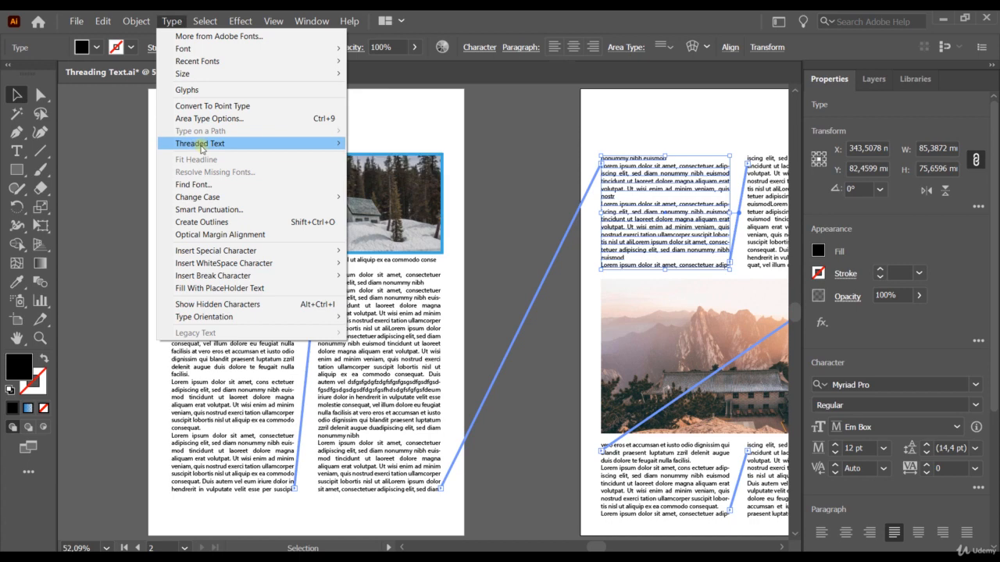
{"action": "left_click", "coordinate": [392, 160]}
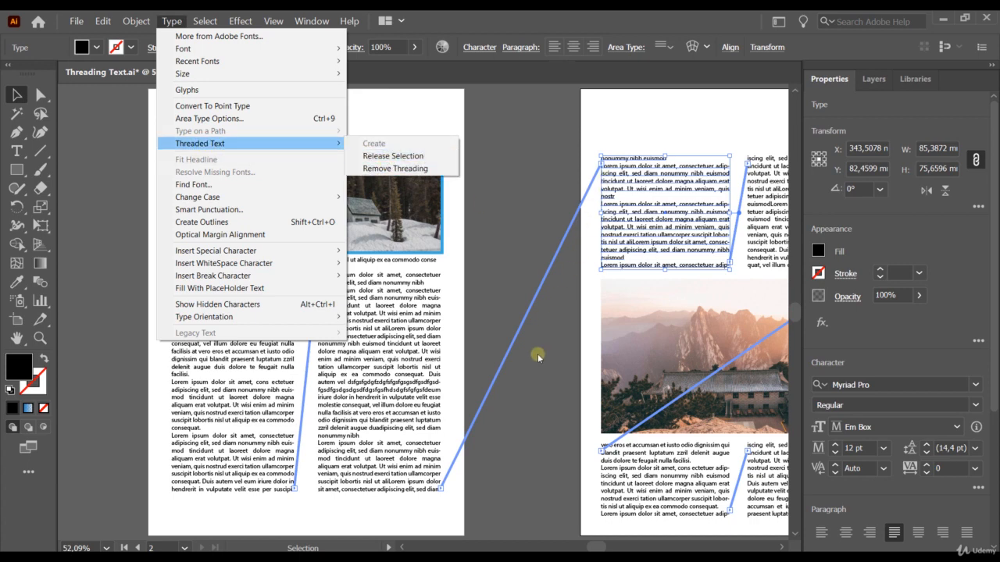
{"action": "left_click", "coordinate": [407, 158]}
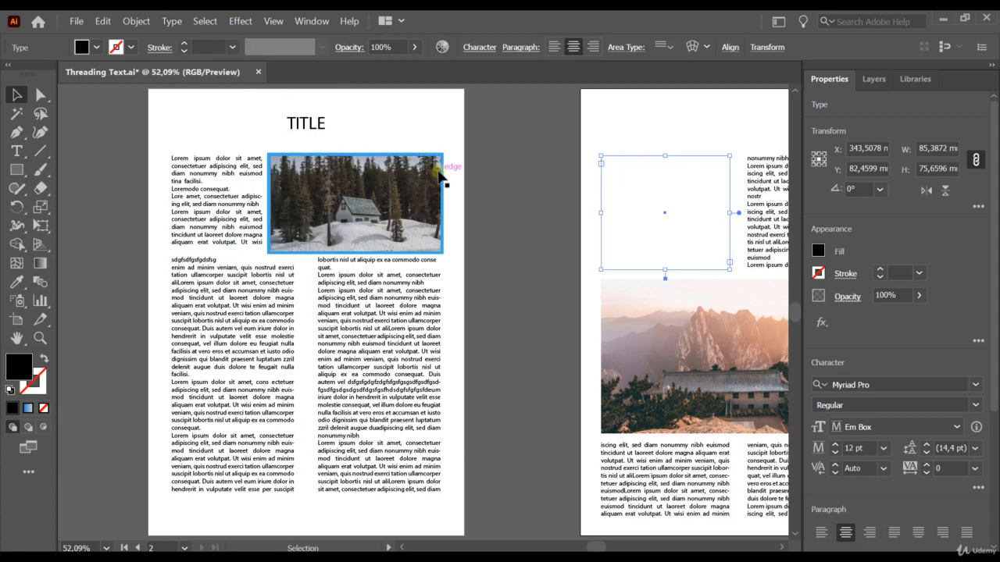
Step: Inspect the thread from the first page's right column, and undo the release of the second page's upper-left frame
{"action": "left_click", "coordinate": [539, 383]}
{"action": "left_click", "coordinate": [388, 308]}
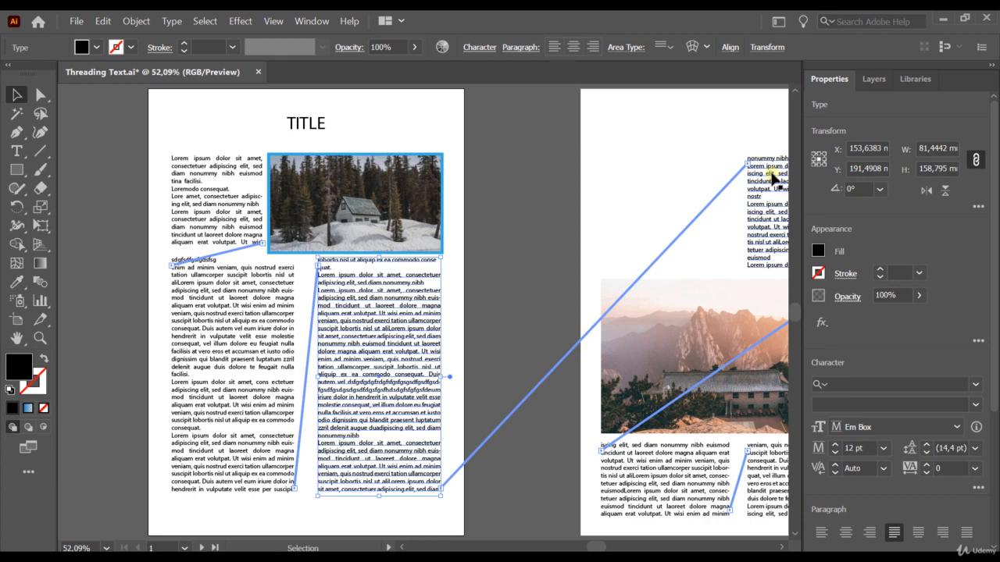
{"action": "key", "text": "ctrl+z"}
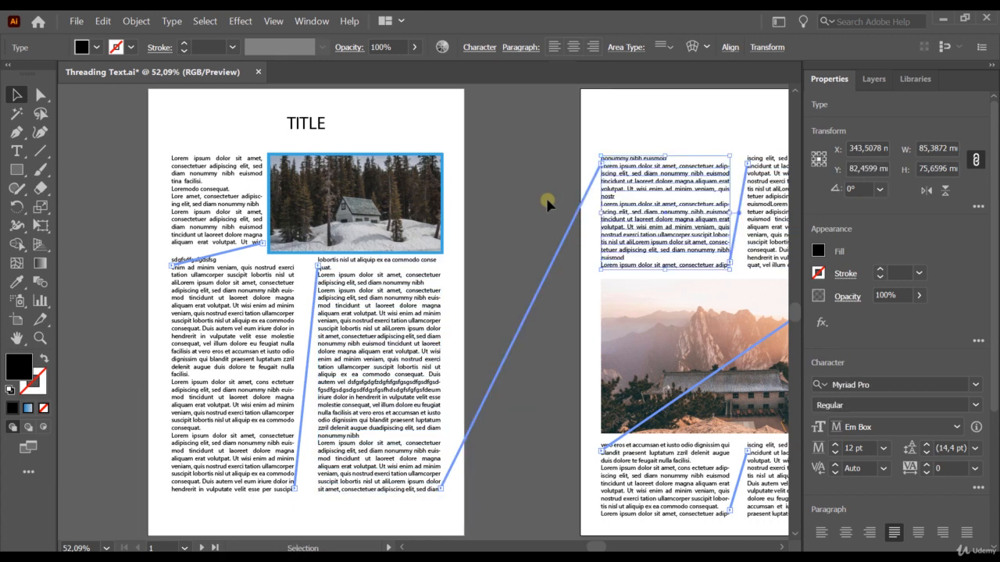
Step: Remove the threading from the whole text chain while leaving the text in its frames
{"action": "left_click", "coordinate": [169, 23]}
{"action": "mouse_move", "coordinate": [239, 145]}
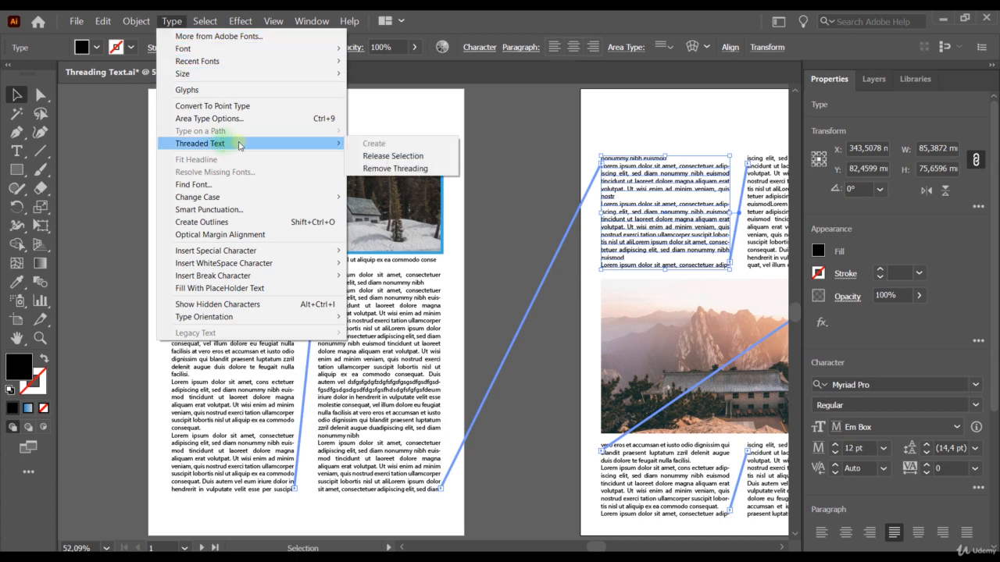
{"action": "left_click", "coordinate": [399, 168]}
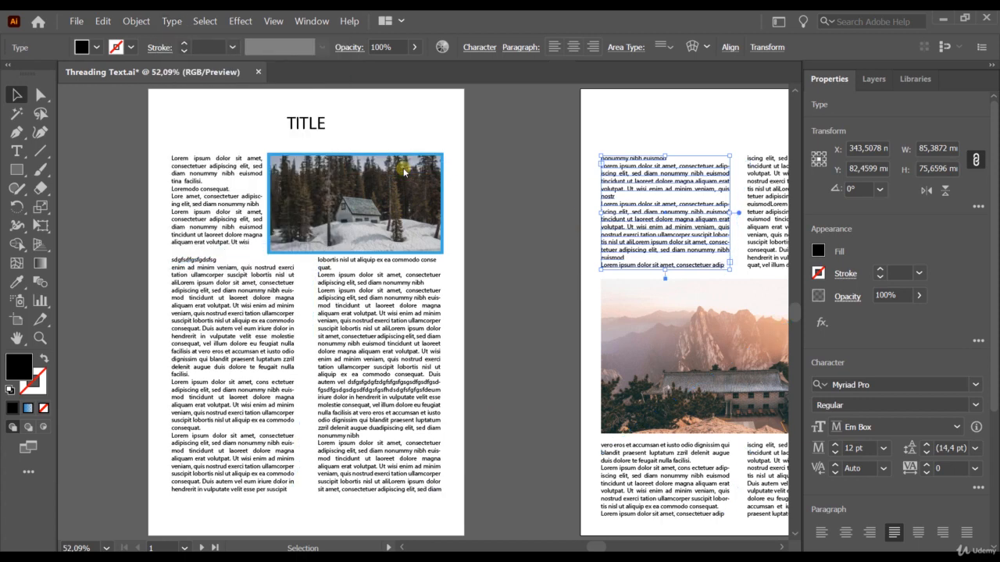
{"action": "left_click", "coordinate": [539, 281]}
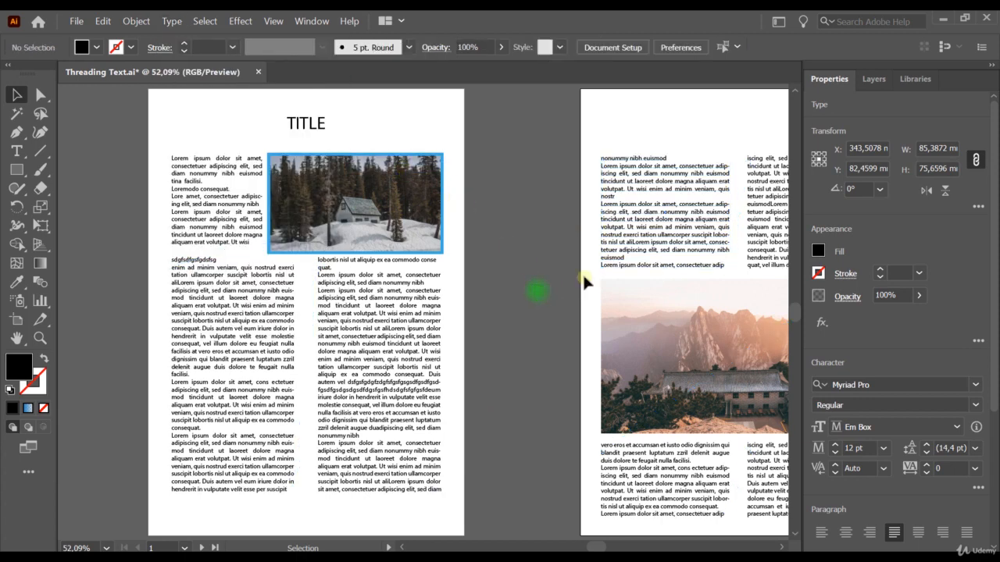
Step: Select individual text frames on both pages to check them for thread links
{"action": "left_click", "coordinate": [769, 218]}
{"action": "left_click", "coordinate": [383, 366]}
{"action": "left_click", "coordinate": [246, 330]}
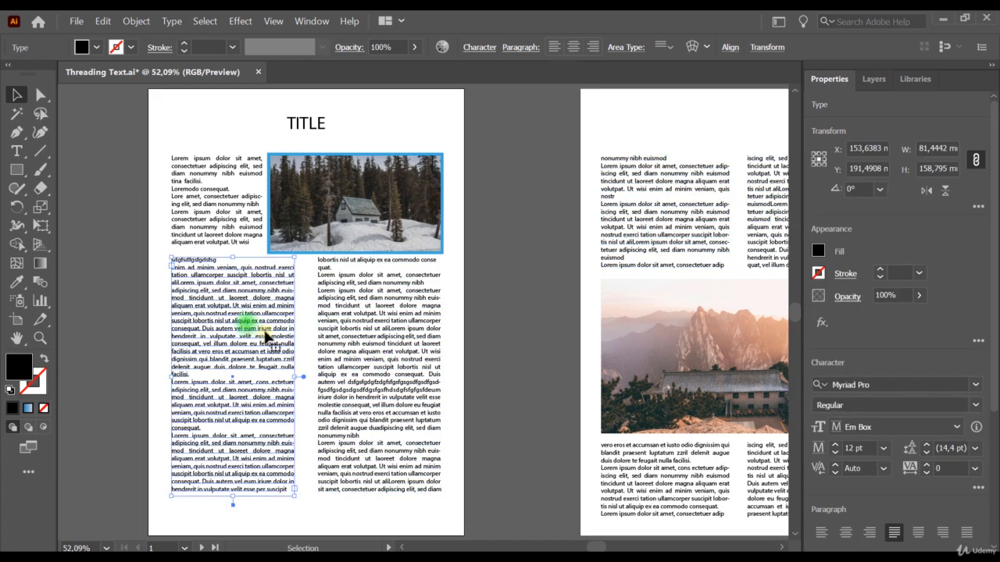
{"action": "left_click", "coordinate": [676, 472]}
{"action": "left_click", "coordinate": [726, 258]}
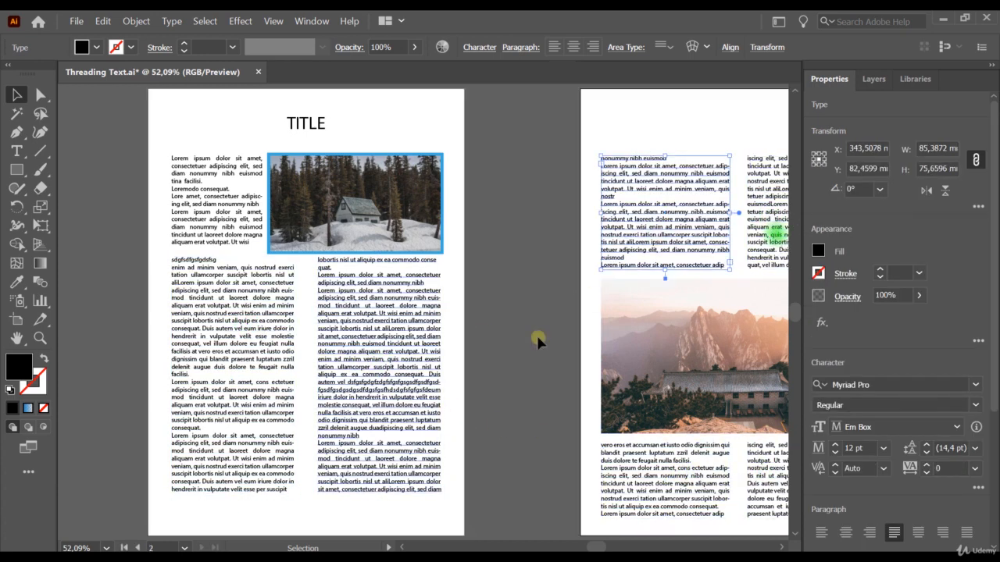
Step: Undo the removal of the threading so the frames on both pages are linked again
{"action": "left_click", "coordinate": [172, 21]}
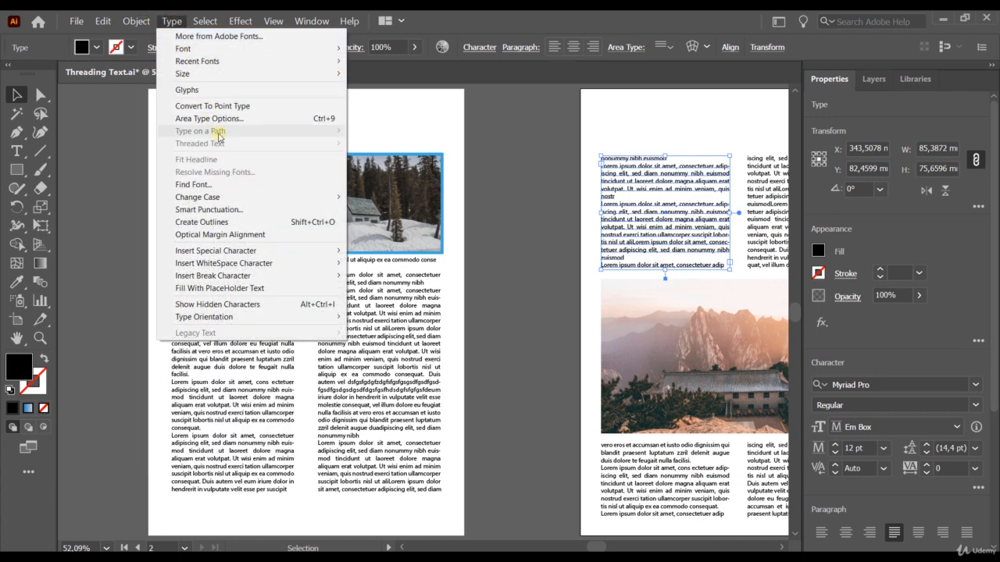
{"action": "left_click", "coordinate": [547, 211]}
{"action": "left_click", "coordinate": [546, 211]}
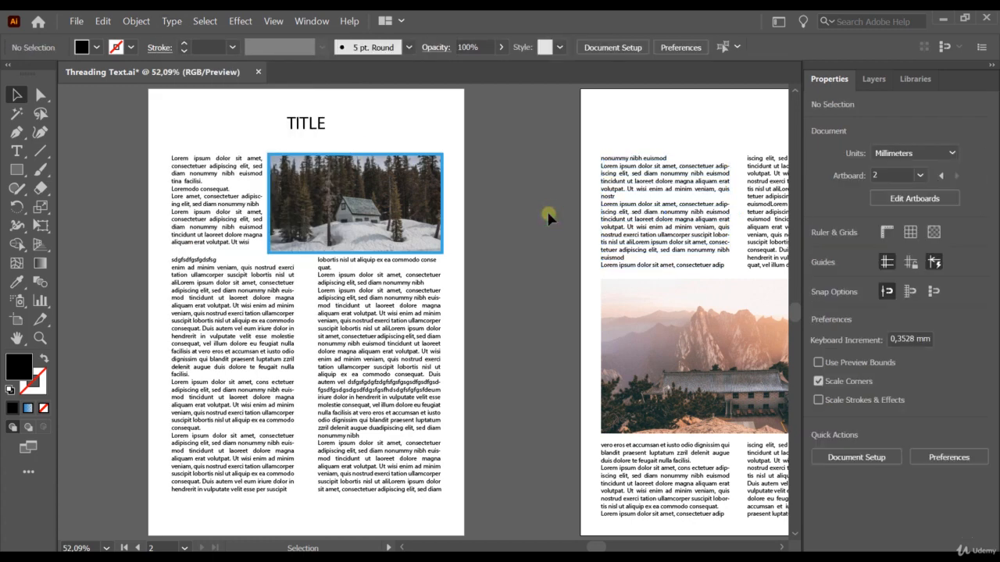
{"action": "key", "text": "ctrl+a"}
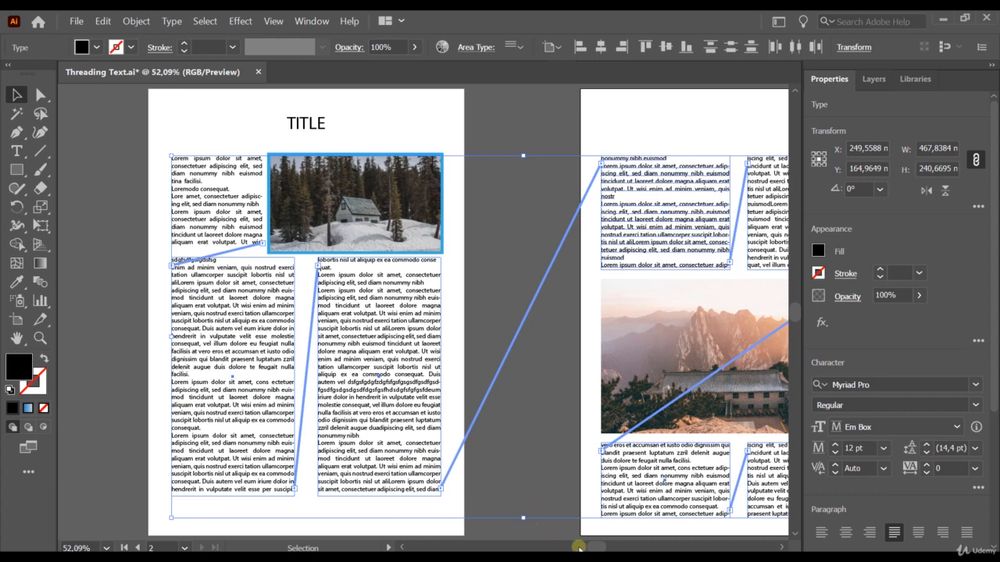
Step: Draw an ellipse about 170 × 119 mm beside the second page and convert it into a text area with placeholder text
{"action": "left_click_drag", "start_coordinate": [589, 549], "coordinate": [610, 549]}
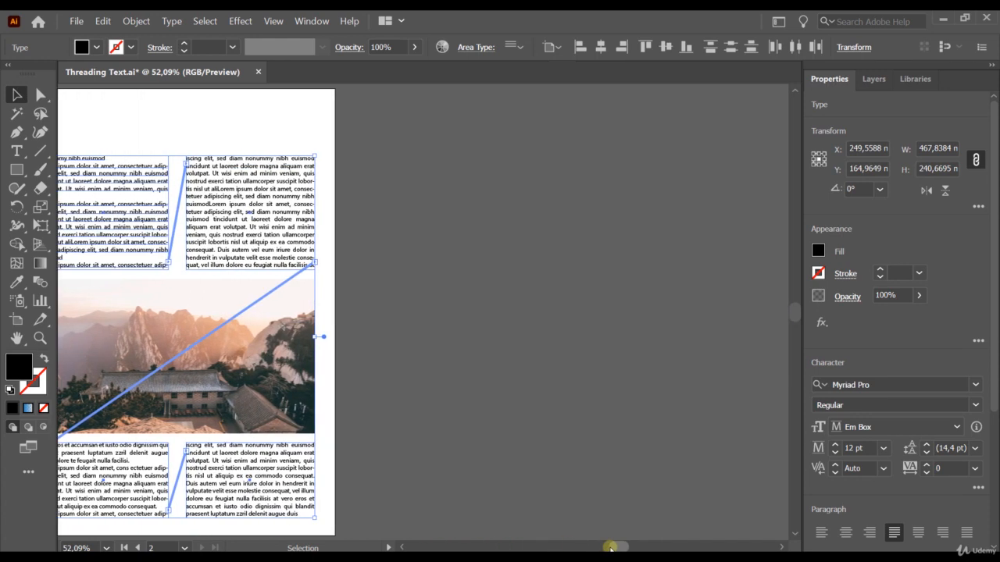
{"action": "left_click", "coordinate": [546, 305]}
{"action": "left_click_drag", "start_coordinate": [16, 167], "coordinate": [100, 208]}
{"action": "left_click_drag", "start_coordinate": [384, 138], "coordinate": [641, 315]}
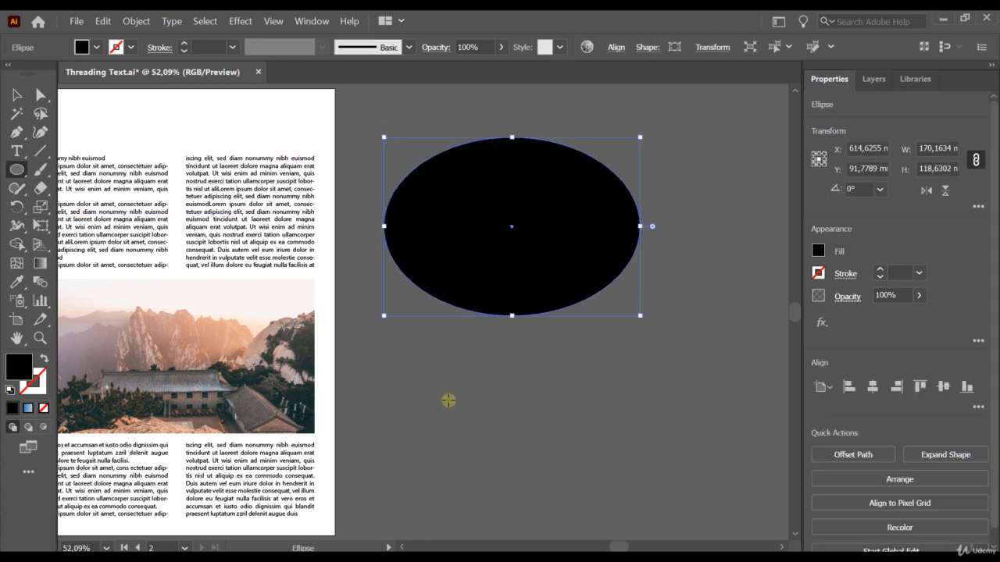
{"action": "left_click", "coordinate": [17, 150]}
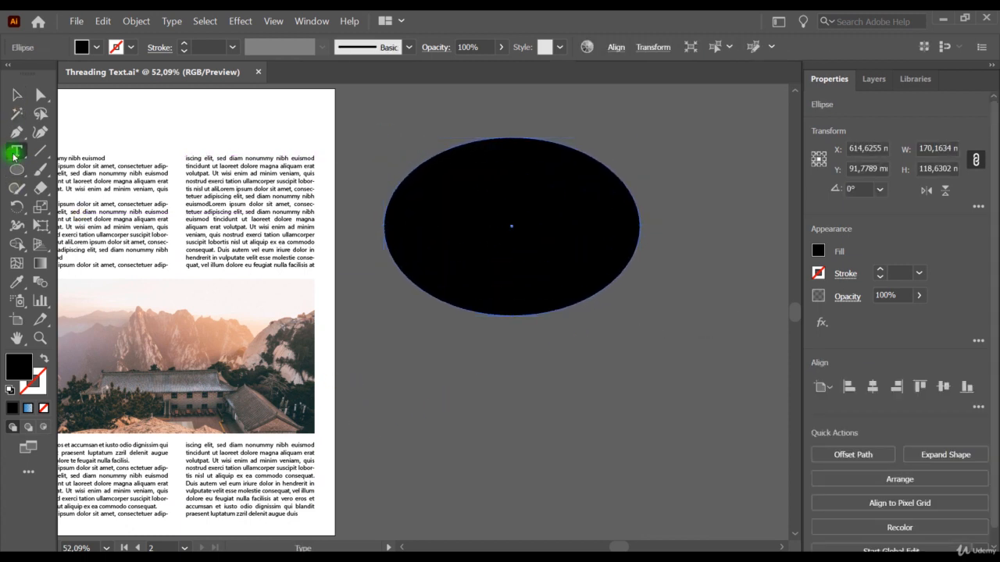
{"action": "left_click", "coordinate": [461, 136]}
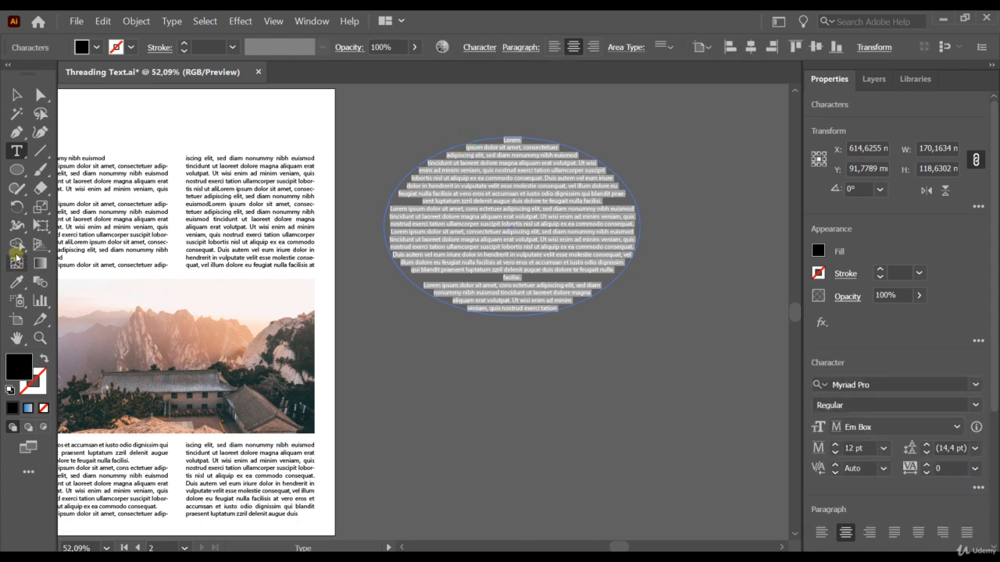
Step: Create a 6-sided polygon with a 17,639 mm radius below the ellipse and enlarge it to about 114 × 83 mm
{"action": "left_click_drag", "start_coordinate": [16, 166], "coordinate": [86, 223]}
{"action": "left_click", "coordinate": [479, 402]}
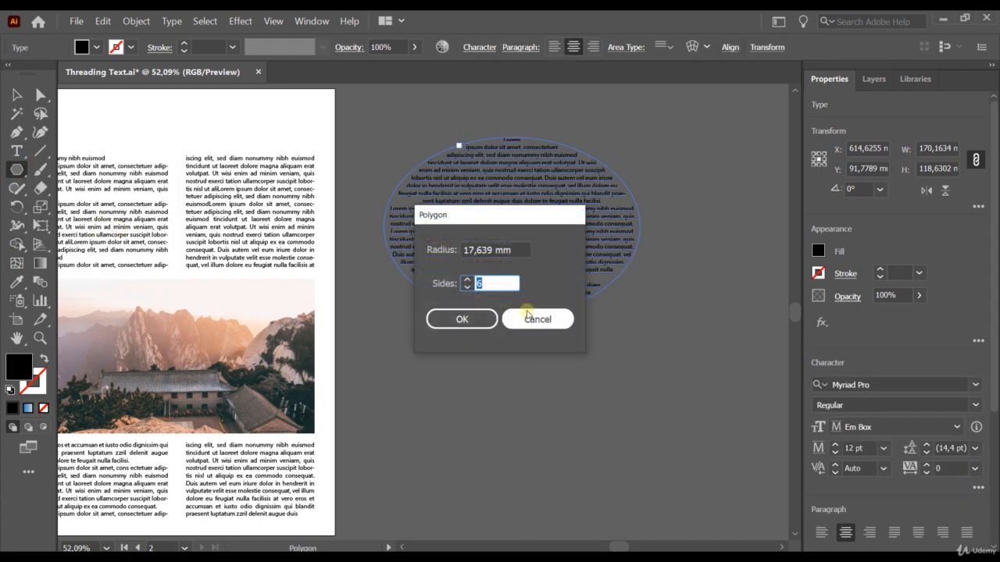
{"action": "left_click", "coordinate": [461, 320]}
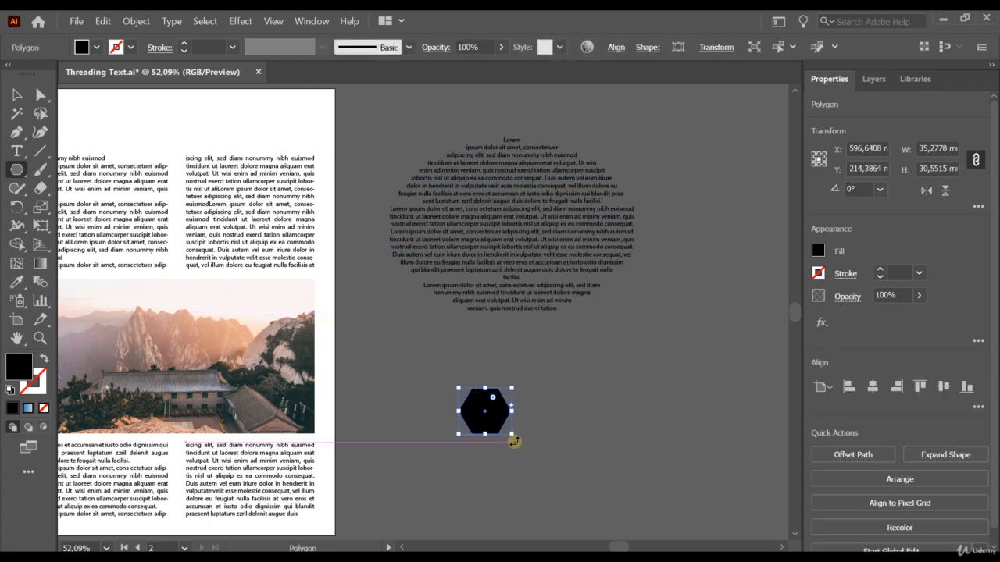
{"action": "left_click_drag", "start_coordinate": [510, 436], "coordinate": [630, 513]}
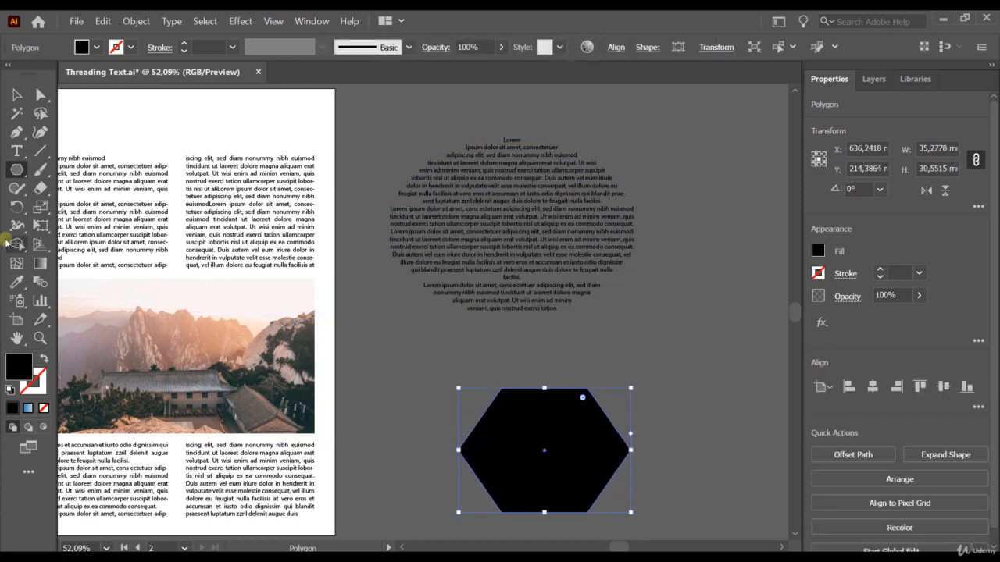
Step: Convert the hexagon into a text area filled with placeholder text
{"action": "left_click", "coordinate": [16, 151]}
{"action": "left_click", "coordinate": [535, 390]}
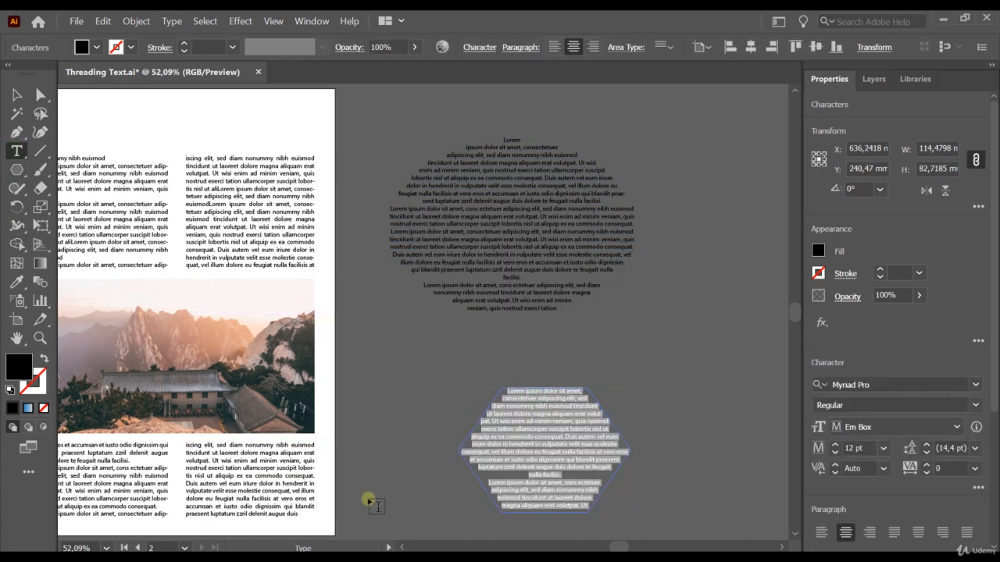
{"action": "key", "text": "Escape"}
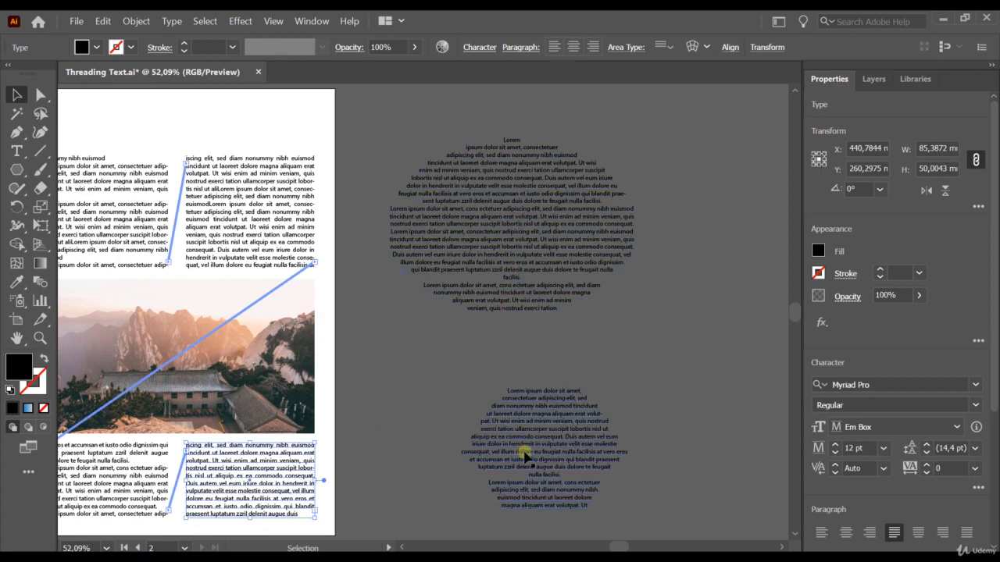
Step: Thread the second page's lower-right text frame into the ellipse text area, and the ellipse into the hexagon text area
{"action": "left_click", "coordinate": [316, 513]}
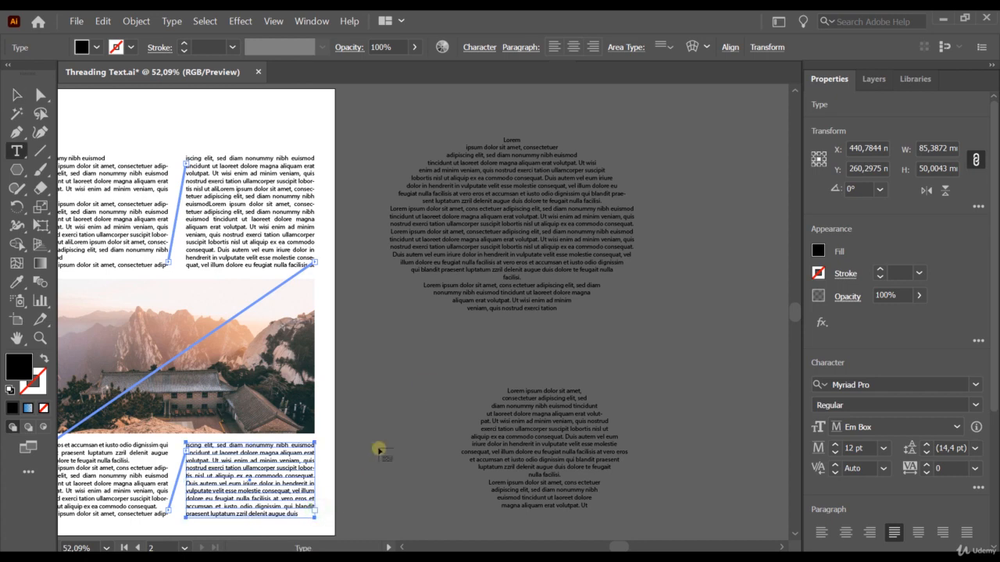
{"action": "left_click", "coordinate": [508, 222]}
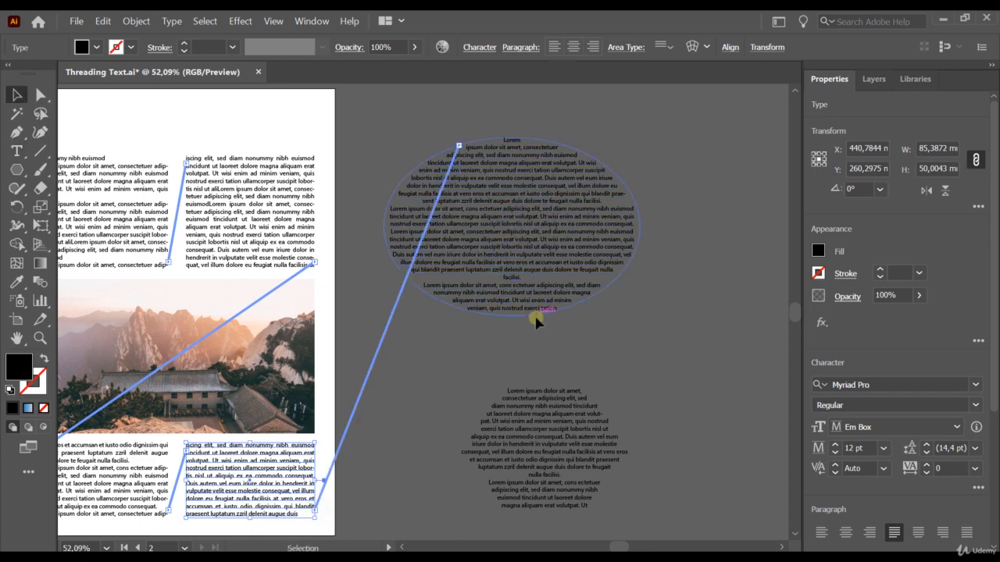
{"action": "left_click", "coordinate": [536, 291]}
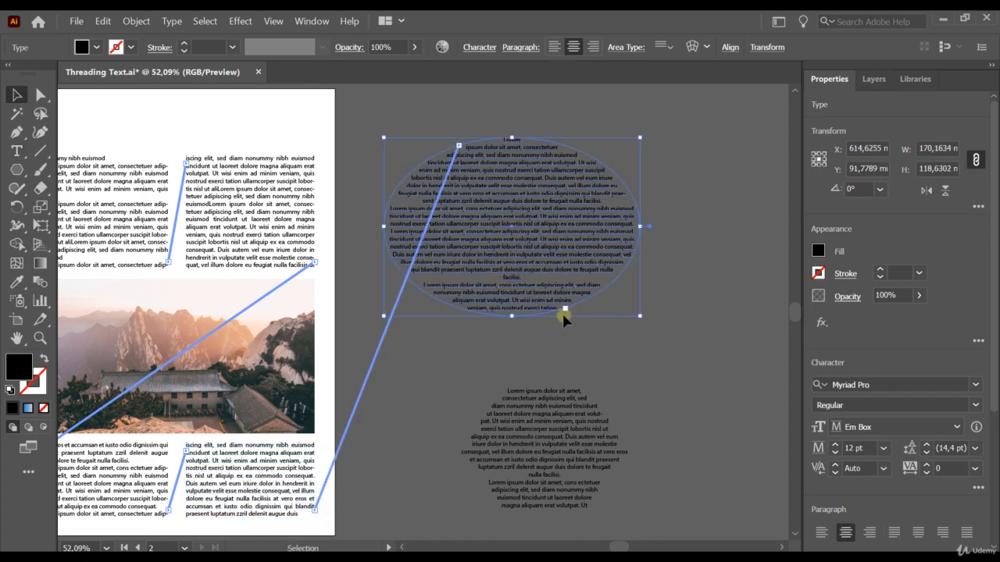
{"action": "left_click", "coordinate": [566, 310]}
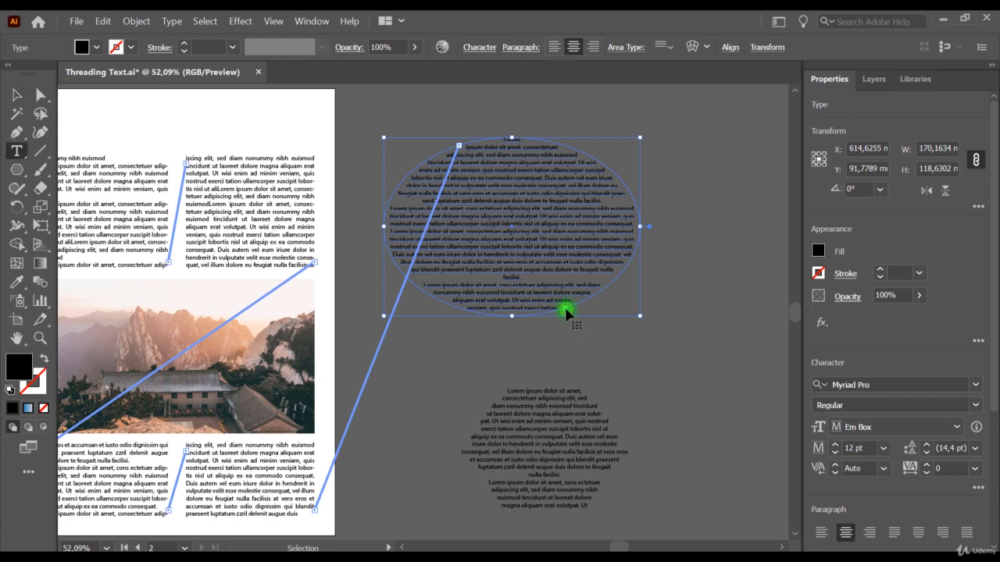
{"action": "left_click", "coordinate": [529, 439]}
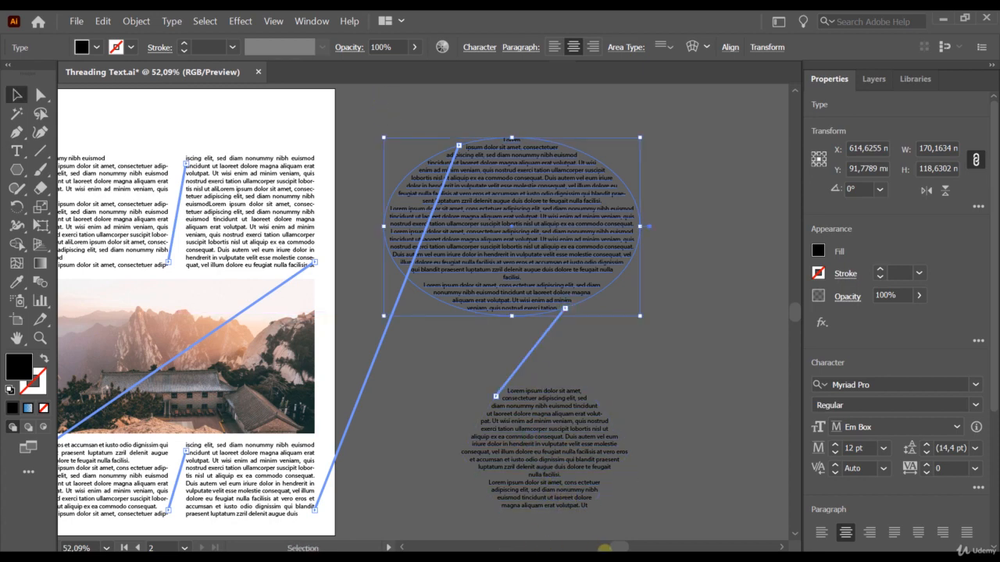
{"action": "left_click_drag", "start_coordinate": [606, 549], "coordinate": [590, 549]}
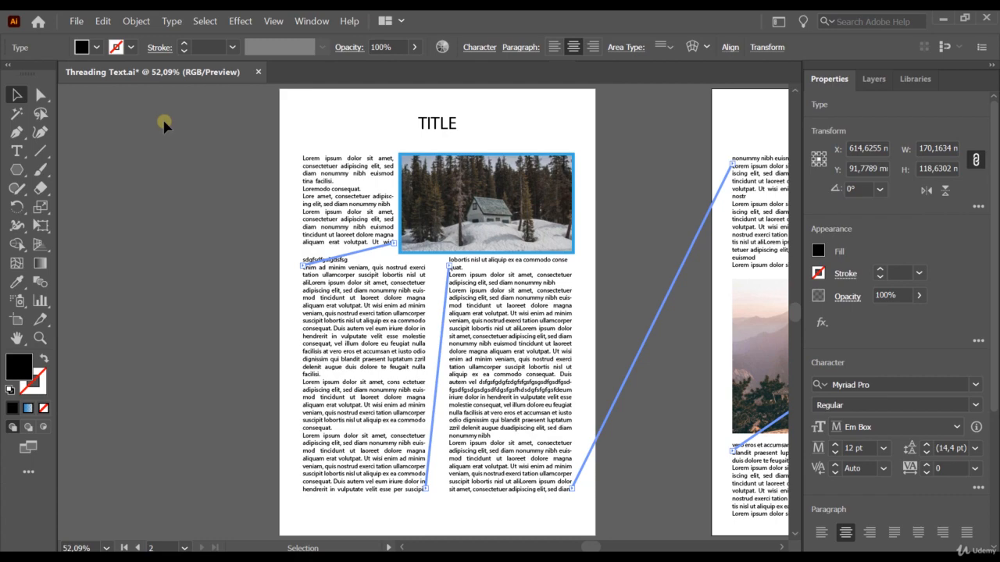